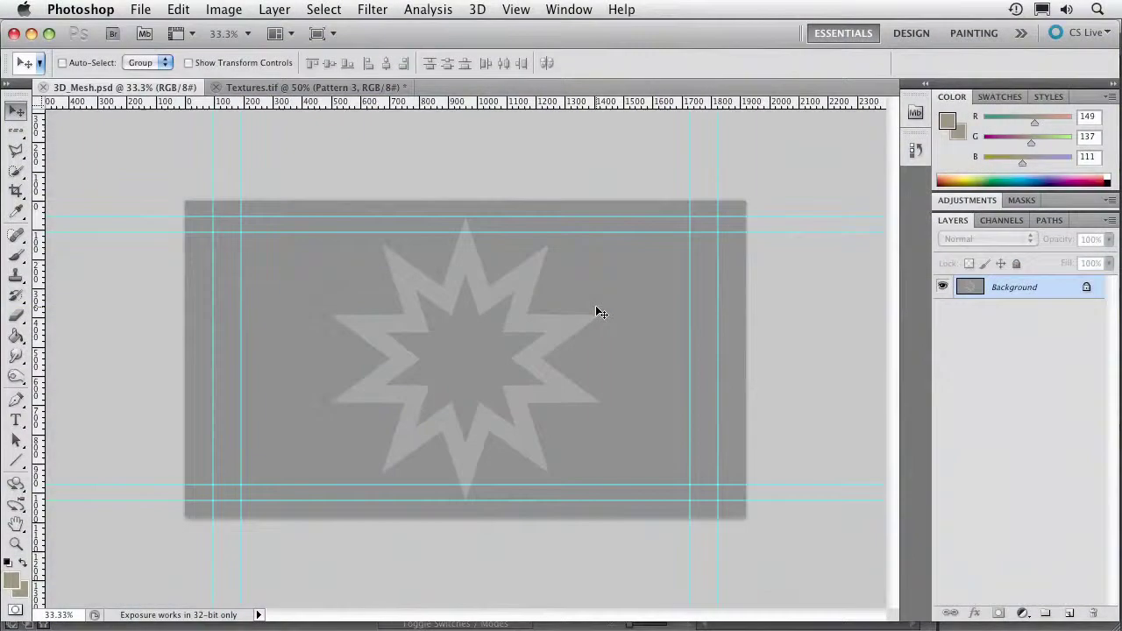
Open a New document set to 1280×720 pixels, 72 ppi, with a transparent background.
{"action": "key", "text": "super+n"}
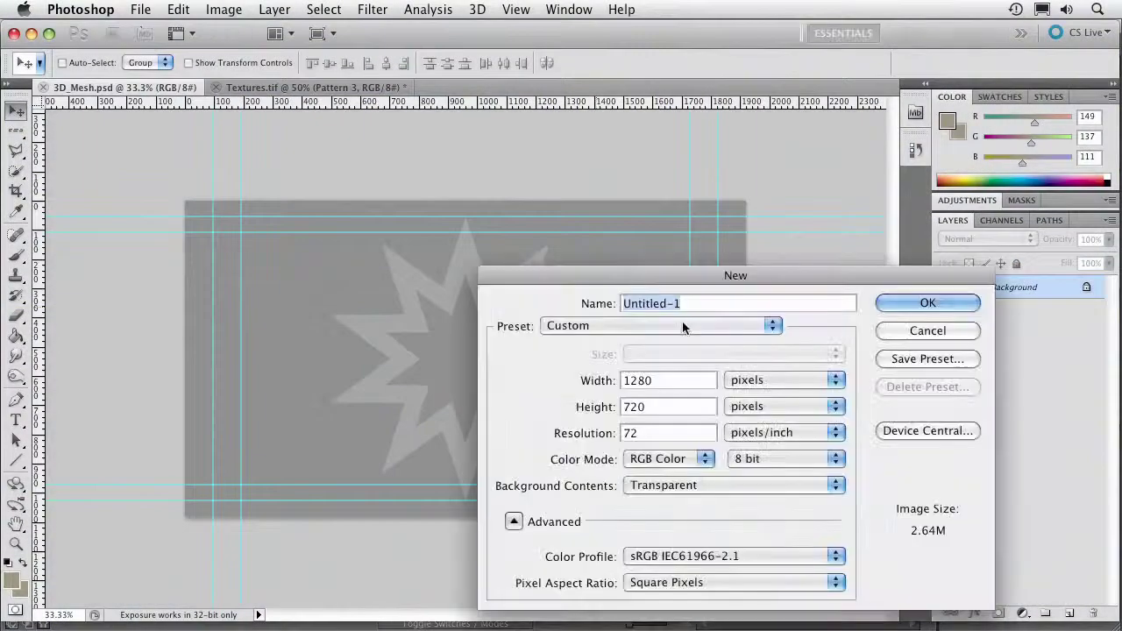
Create the 1280×720 document and fill its first layer with 50% Gray.
{"action": "left_click", "coordinate": [679, 326]}
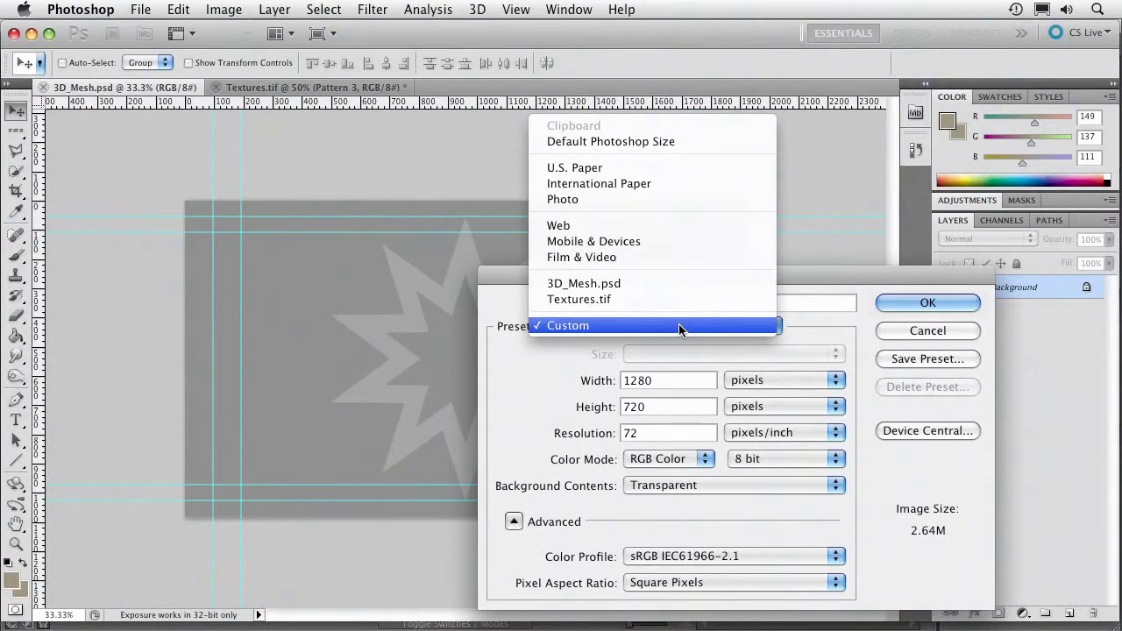
{"action": "left_click", "coordinate": [678, 326]}
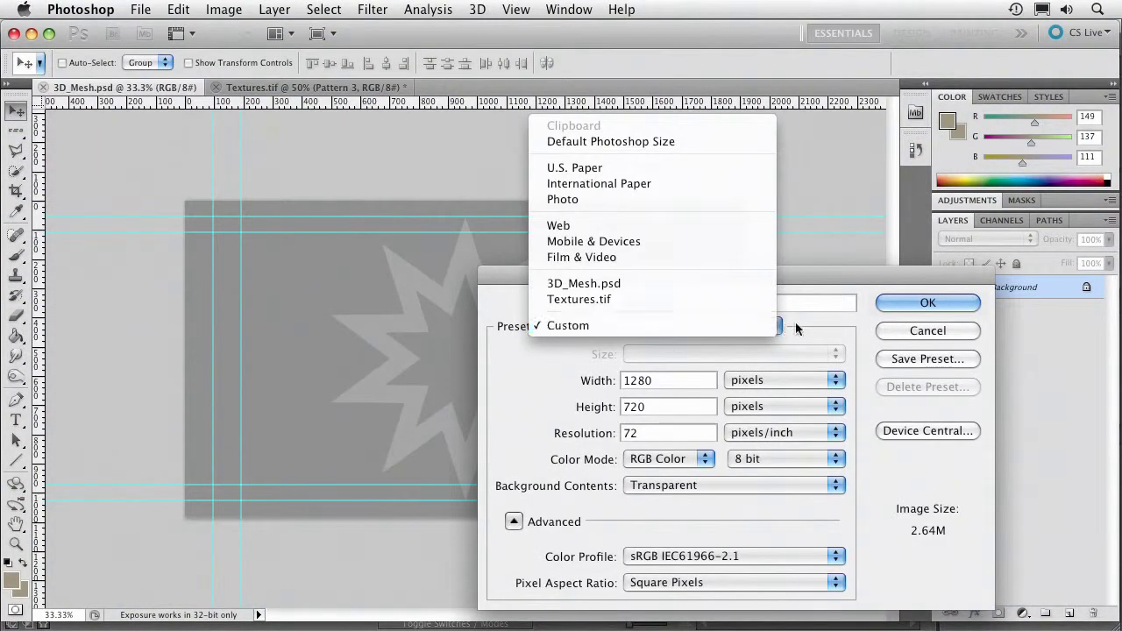
{"action": "left_click", "coordinate": [928, 303]}
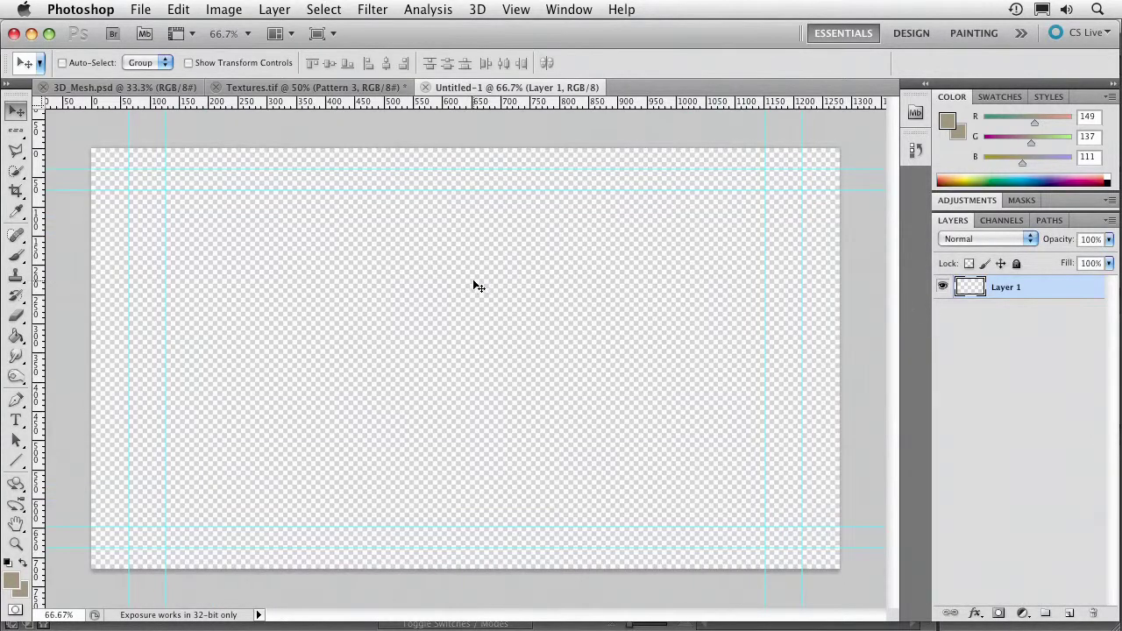
{"action": "key", "text": "shift+F5"}
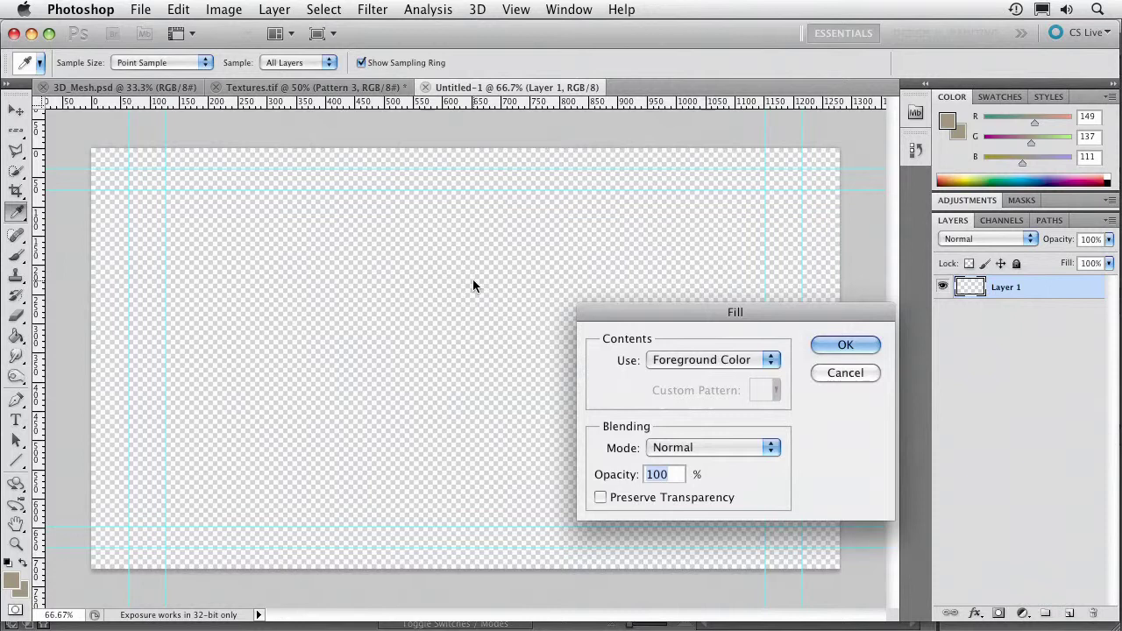
{"action": "left_click", "coordinate": [715, 356]}
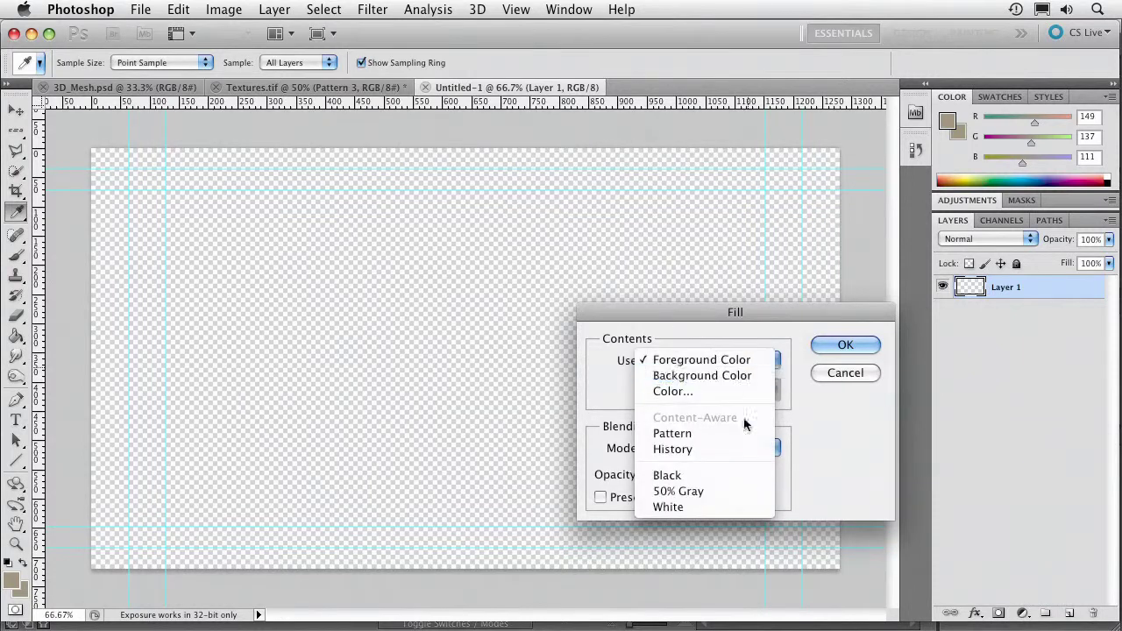
{"action": "left_click", "coordinate": [740, 490]}
{"action": "key", "text": "Return"}
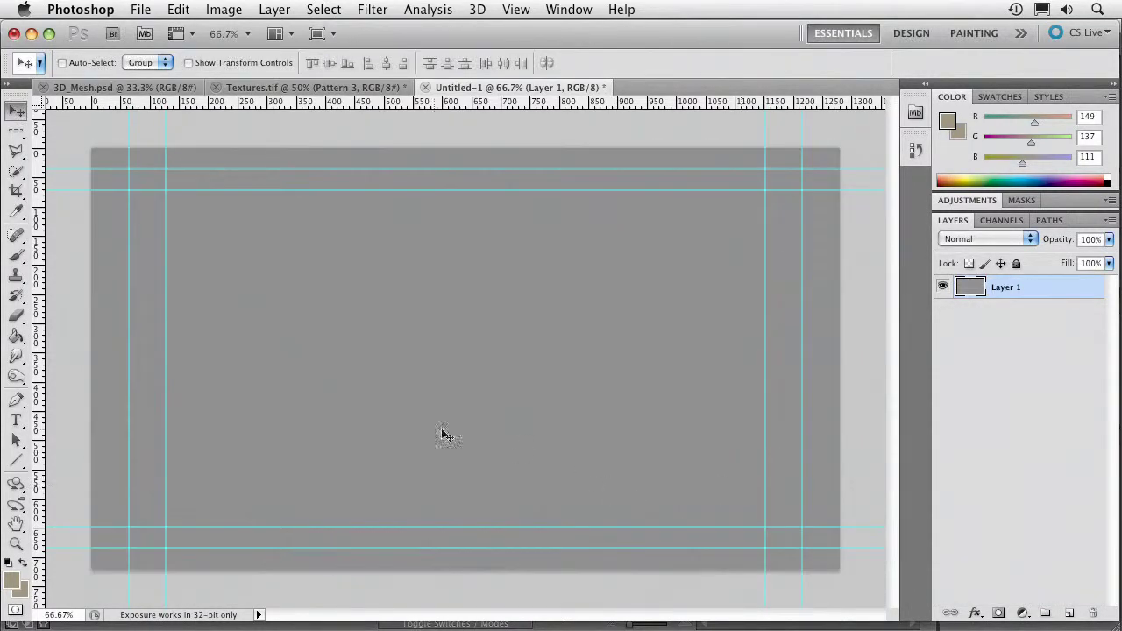
Add Layer 2 with a linear black-to-white gradient drawn from top to bottom.
{"action": "key", "text": "g"}
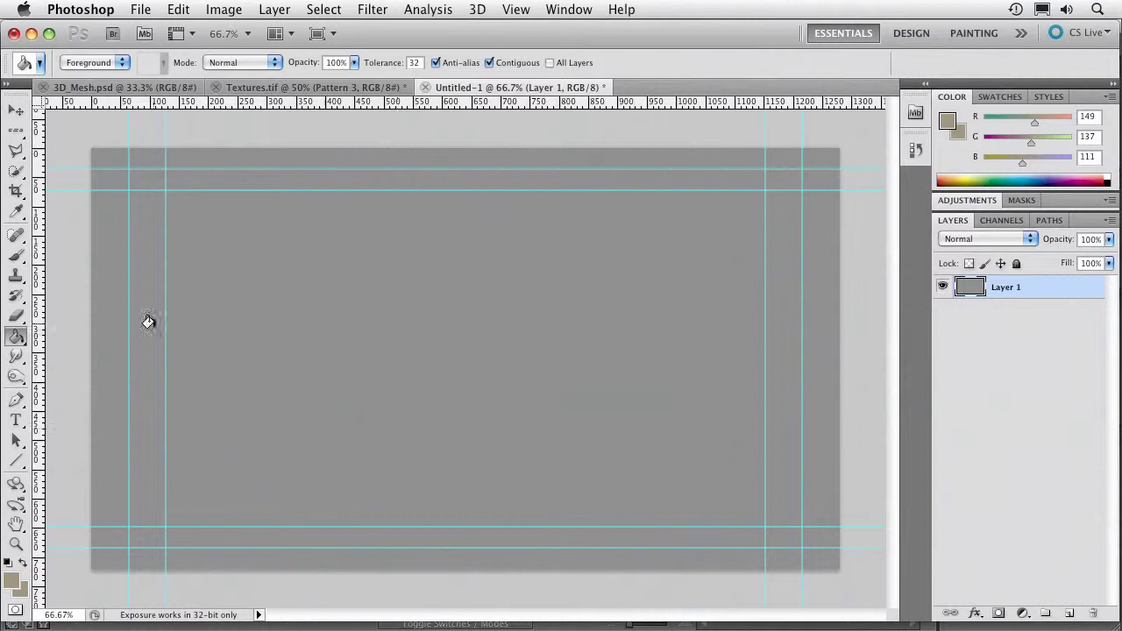
{"action": "left_click", "coordinate": [16, 338]}
{"action": "left_click", "coordinate": [88, 333]}
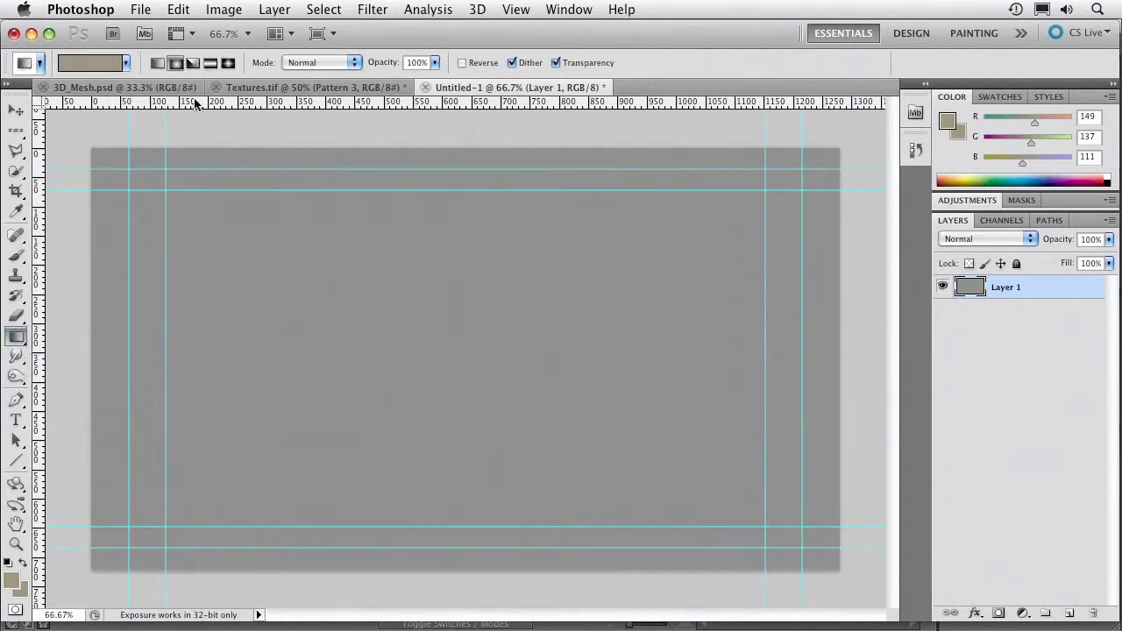
{"action": "key", "text": "d"}
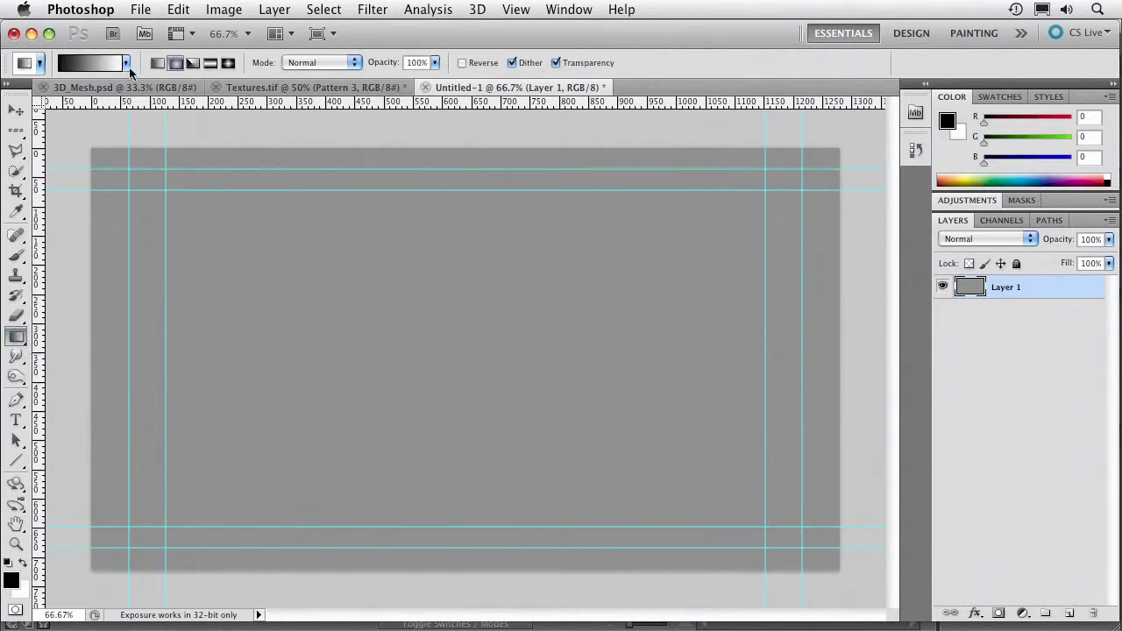
{"action": "left_click", "coordinate": [1069, 613]}
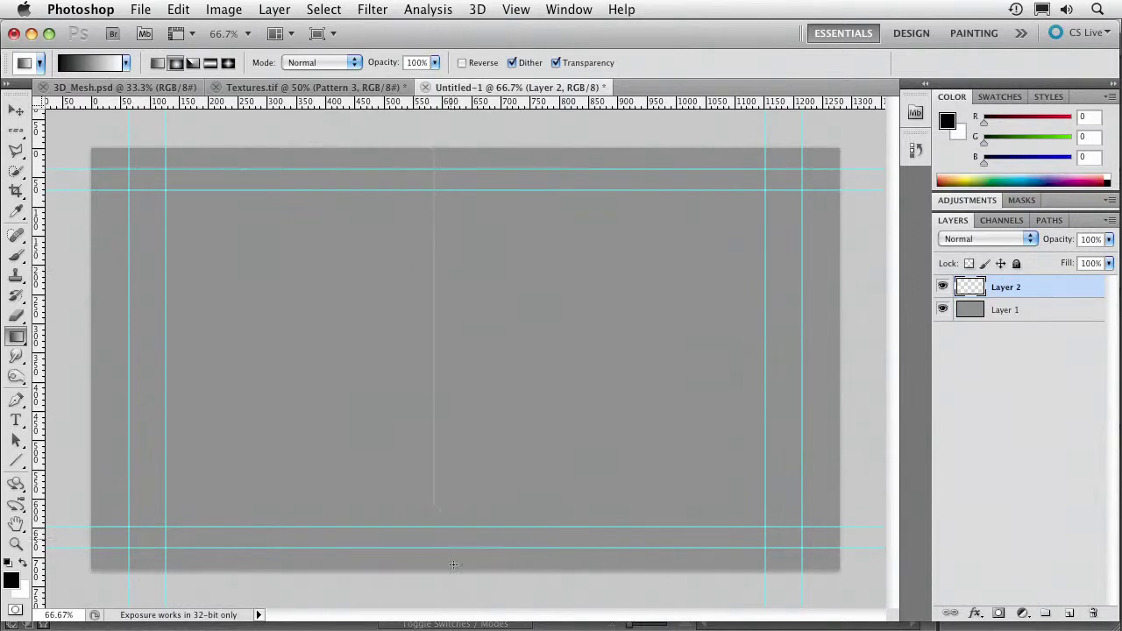
{"action": "left_click_drag", "start_coordinate": [453, 564], "coordinate": [447, 575]}
{"action": "key", "text": "ctrl+z"}
{"action": "left_click", "coordinate": [158, 67]}
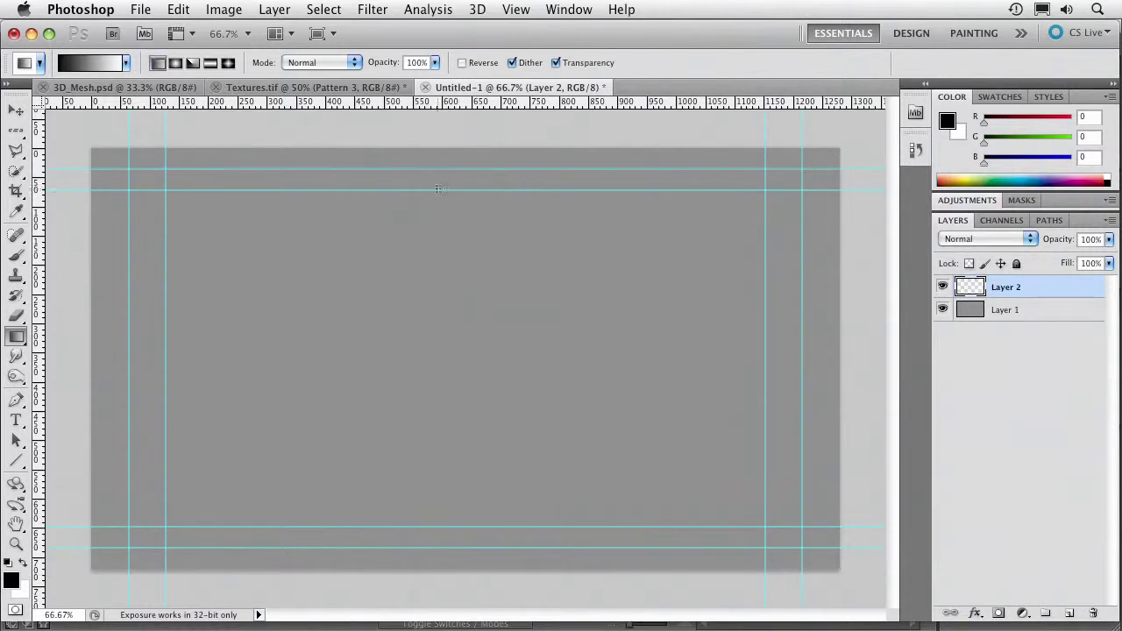
{"action": "left_click_drag", "start_coordinate": [479, 584], "coordinate": [483, 580]}
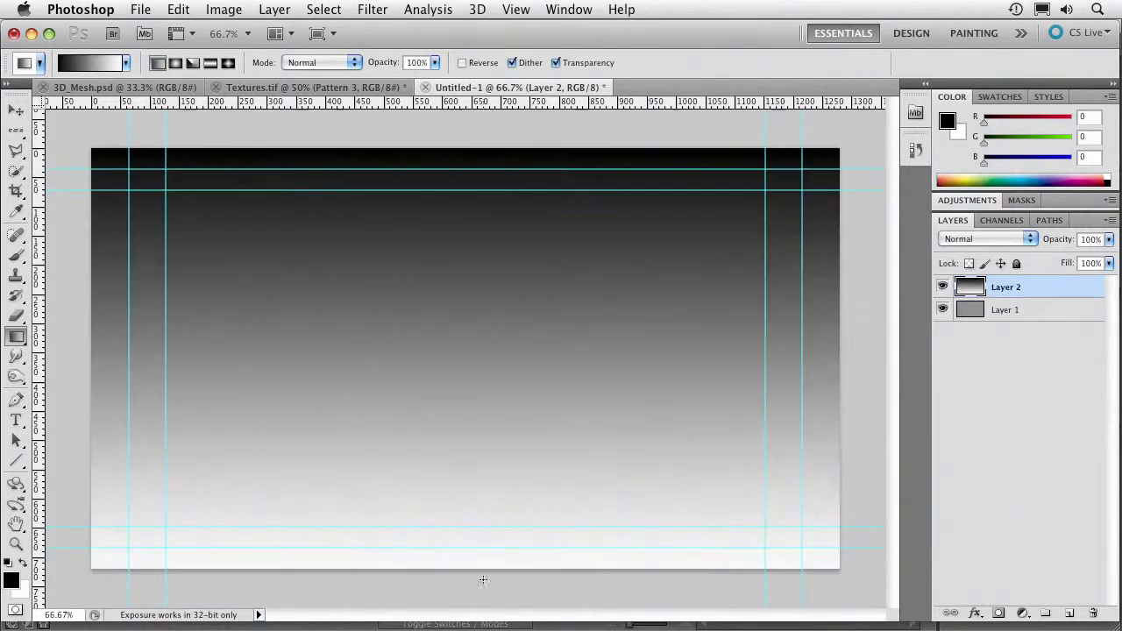
Lower Layer 2's opacity to 57% and toggle its visibility off and back on.
{"action": "left_click", "coordinate": [1109, 239]}
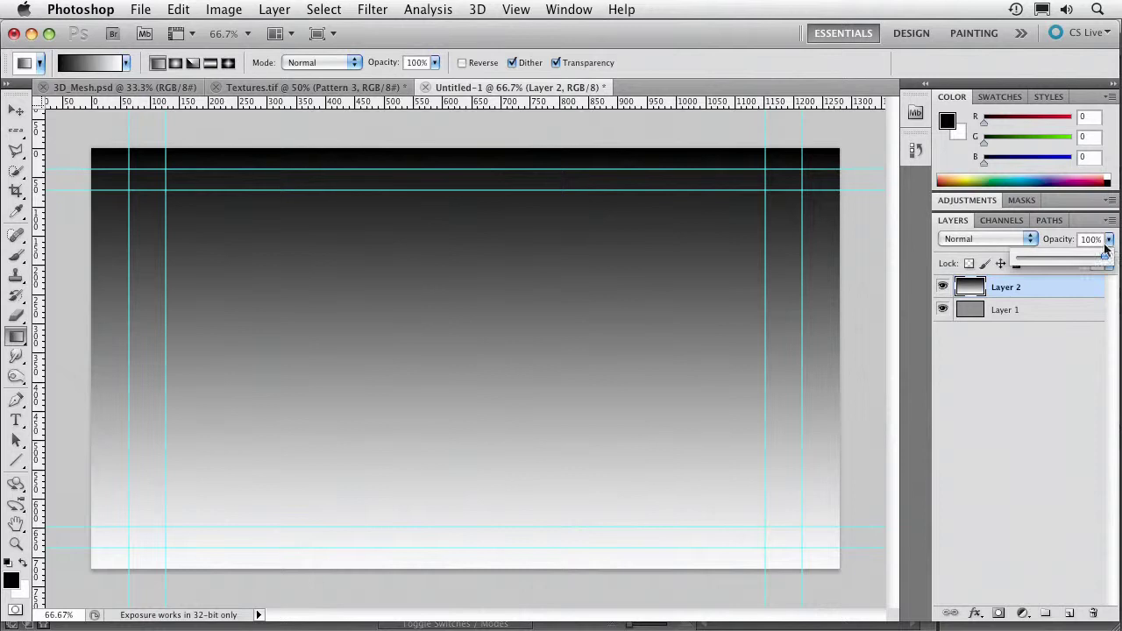
{"action": "left_click_drag", "start_coordinate": [1083, 259], "coordinate": [1067, 258]}
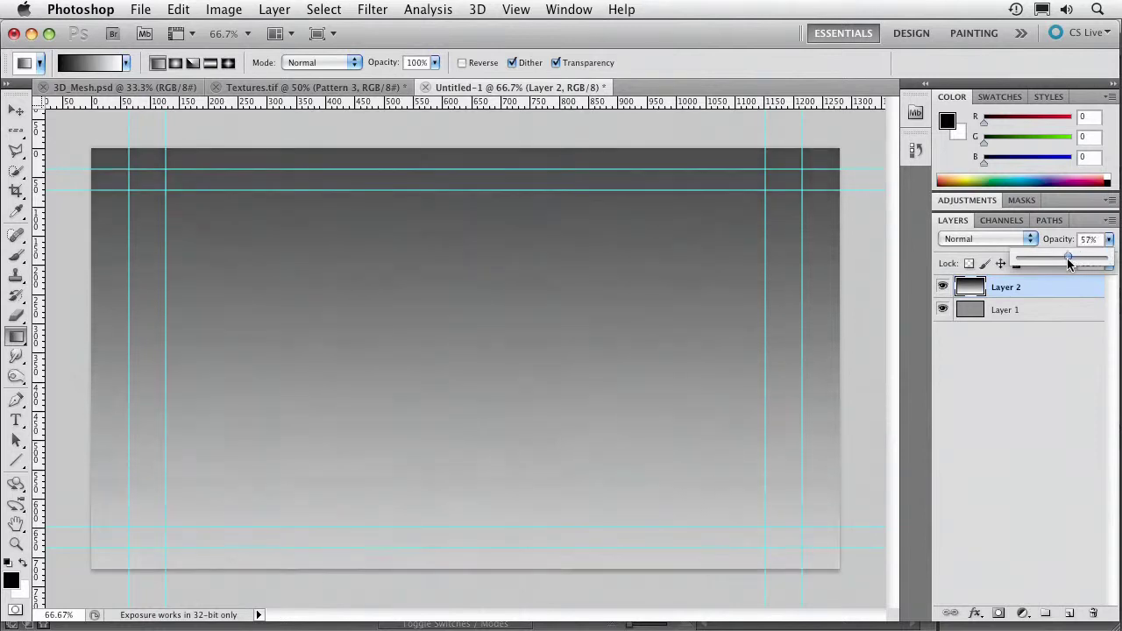
{"action": "left_click", "coordinate": [943, 288]}
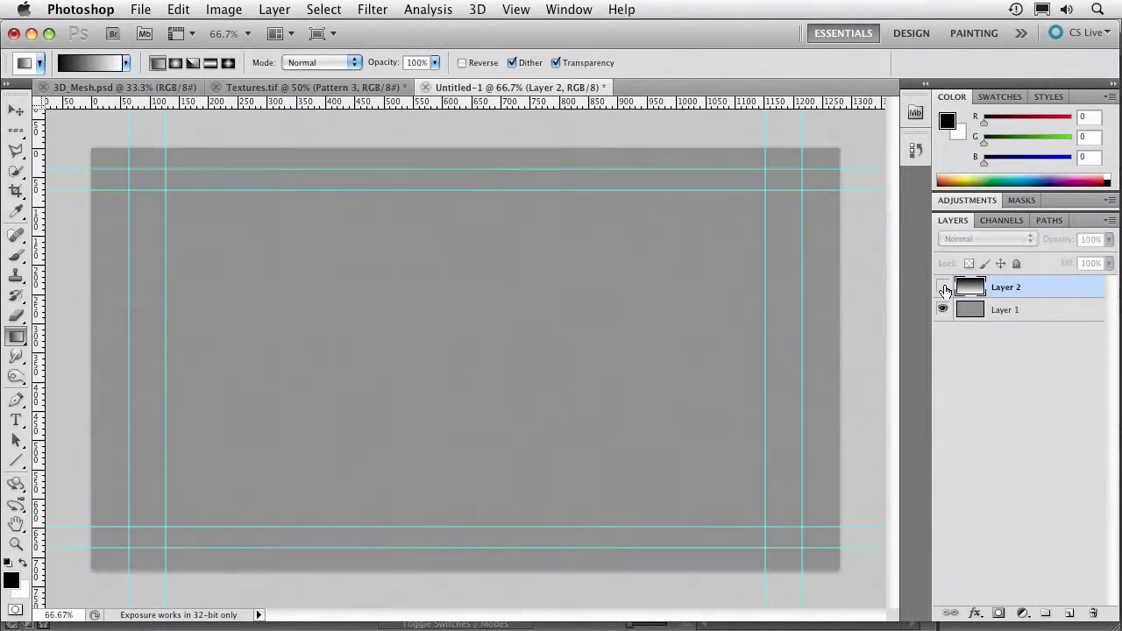
{"action": "left_click", "coordinate": [943, 289]}
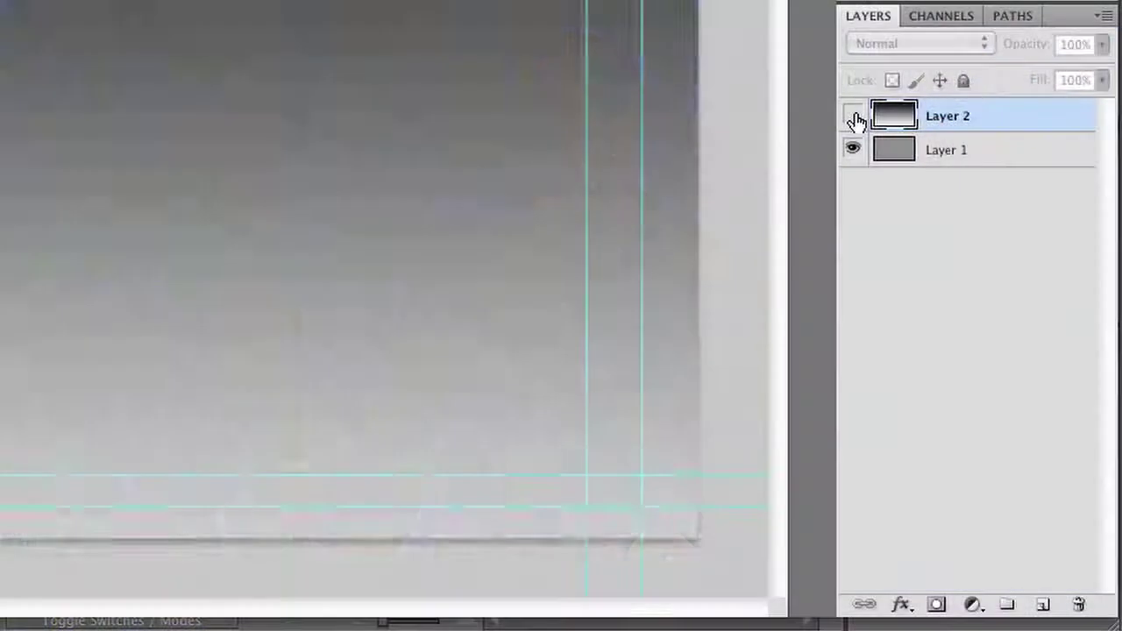
Rename the gradient layer to Mesh 2 and the gray layer to Mesh 1, leaving Mesh 2 hidden.
{"action": "left_click", "coordinate": [853, 116]}
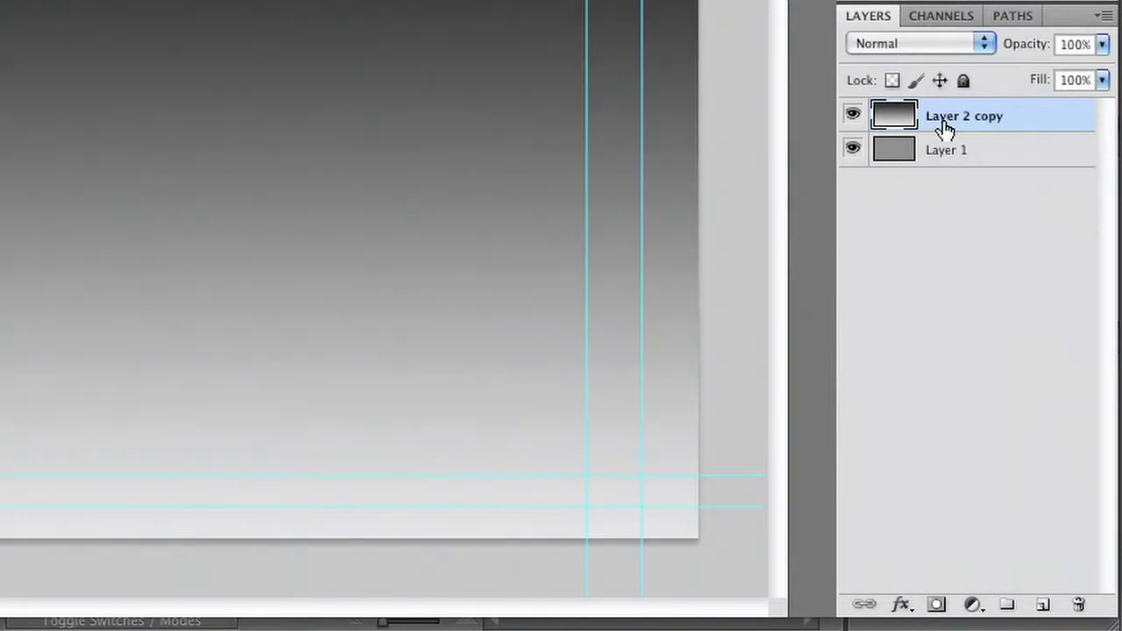
{"action": "double_click", "coordinate": [943, 122]}
{"action": "type", "text": "Ma"}
{"action": "type", "text": "sh 2"}
{"action": "key", "text": "Return"}
{"action": "left_click", "coordinate": [949, 156]}
{"action": "double_click", "coordinate": [947, 149]}
{"action": "type", "text": "Mesh "}
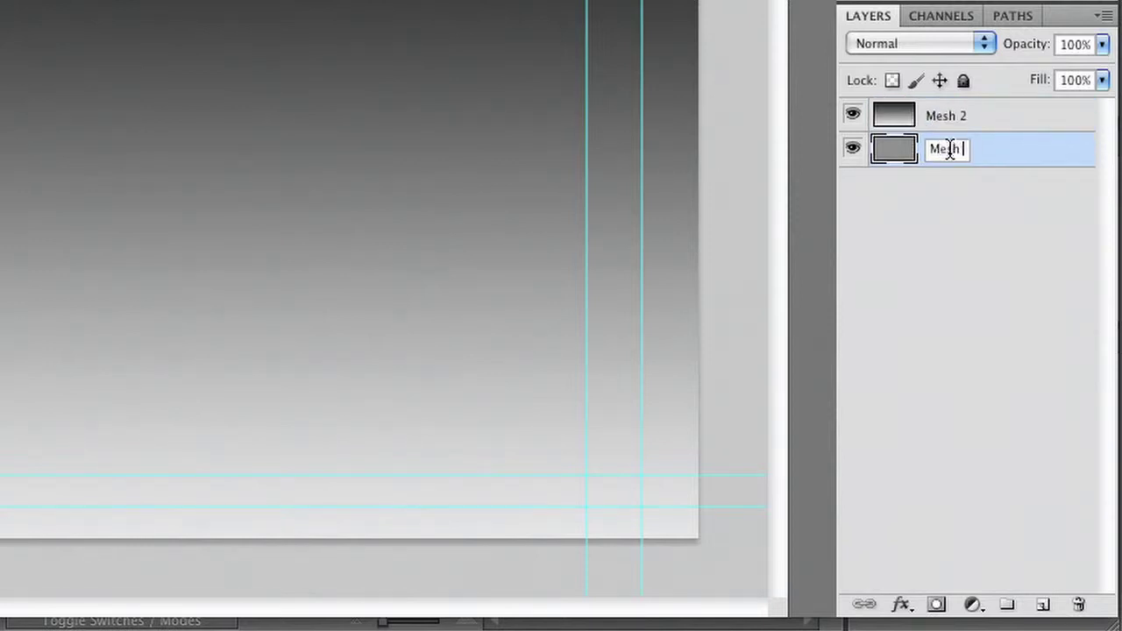
{"action": "type", "text": "1"}
{"action": "key", "text": "Return"}
{"action": "left_click", "coordinate": [852, 115]}
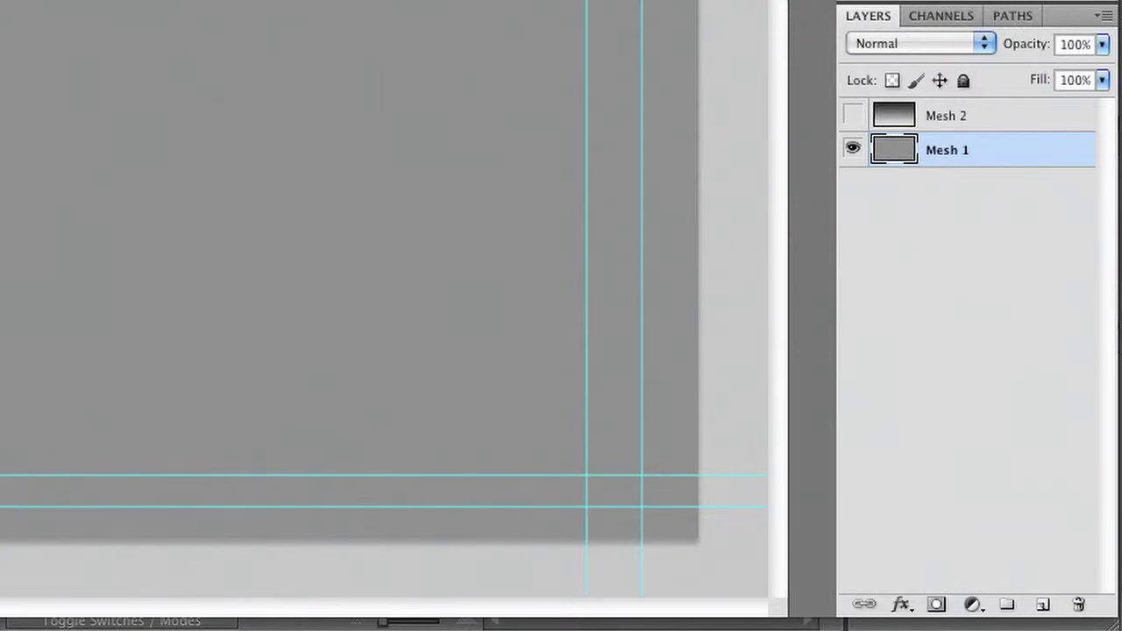
Convert the gray Mesh 1 layer into a cylinder mesh from grayscale.
{"action": "left_click", "coordinate": [477, 9]}
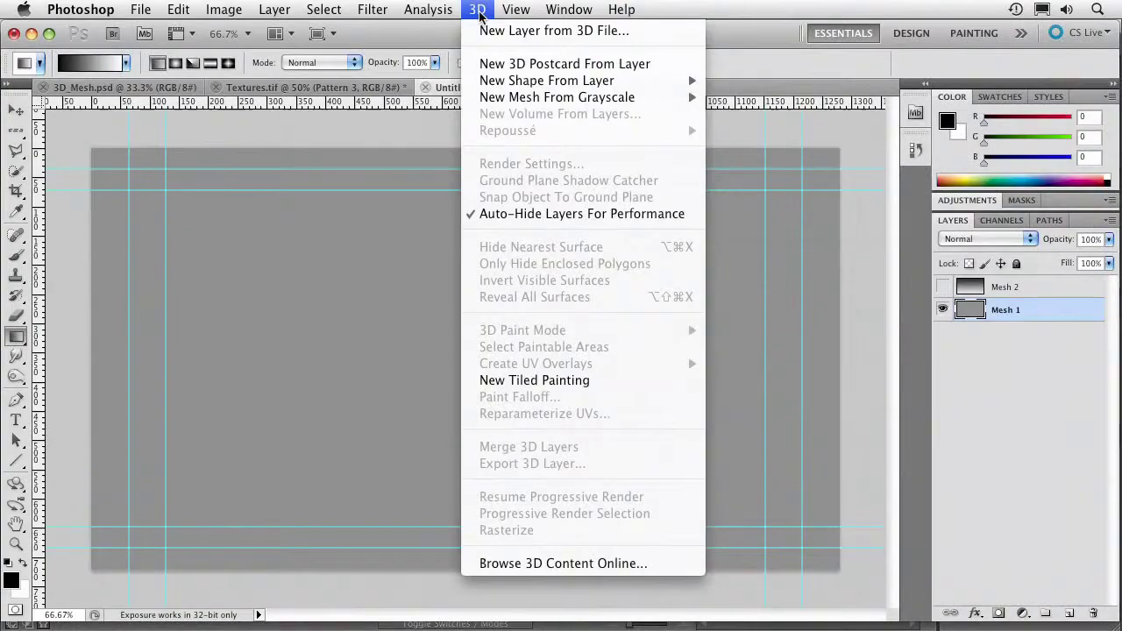
{"action": "mouse_move", "coordinate": [516, 9]}
{"action": "mouse_move", "coordinate": [476, 9]}
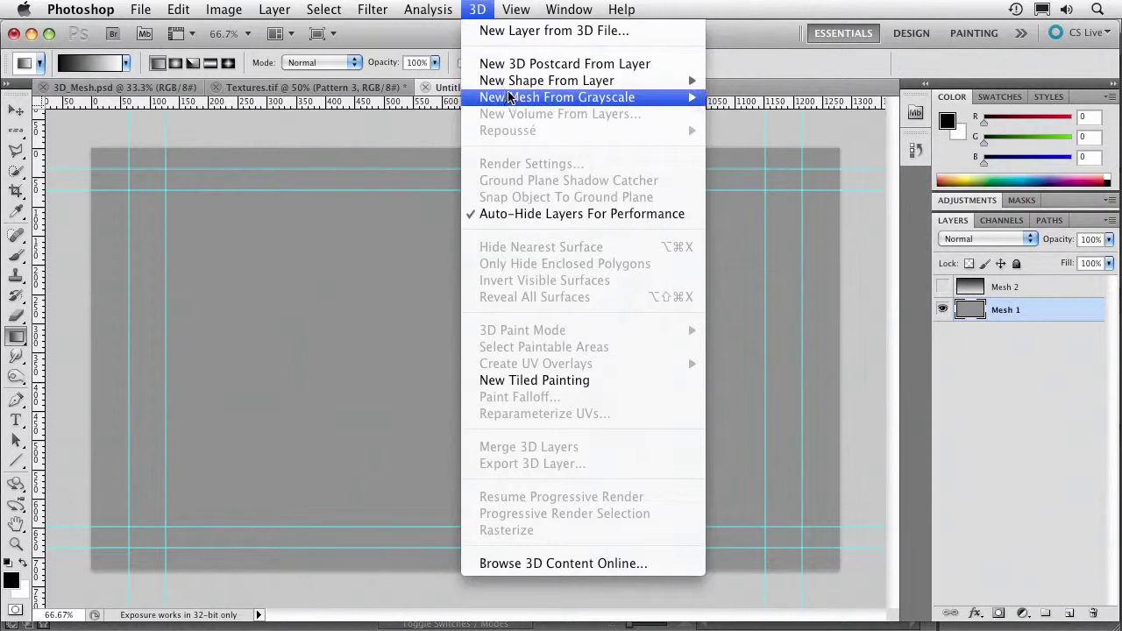
{"action": "mouse_move", "coordinate": [506, 97]}
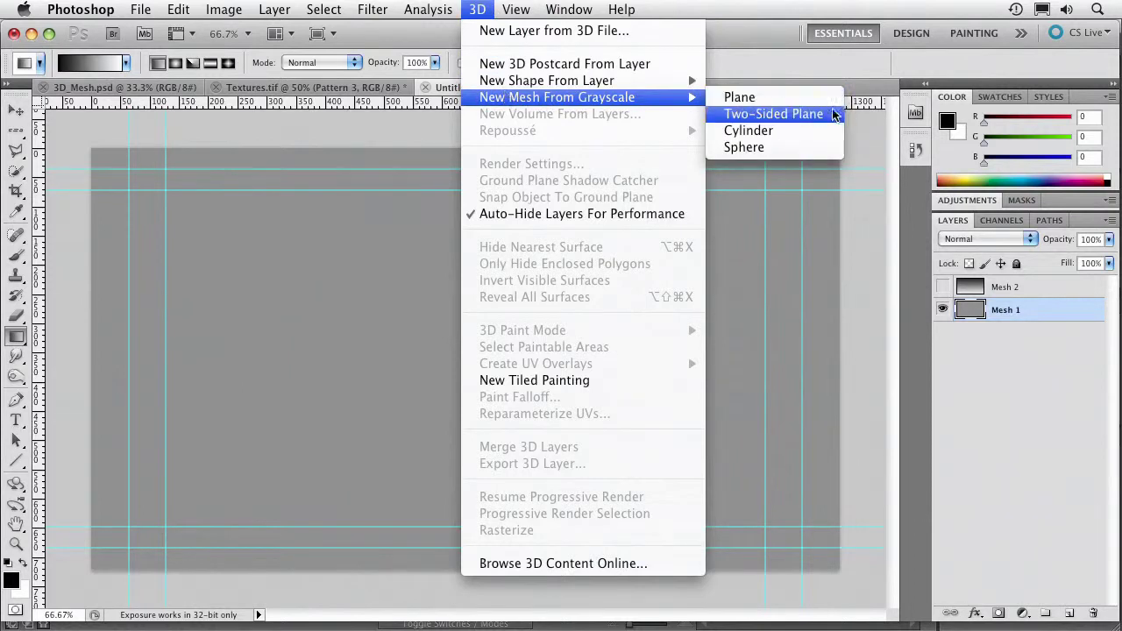
{"action": "left_click", "coordinate": [827, 140]}
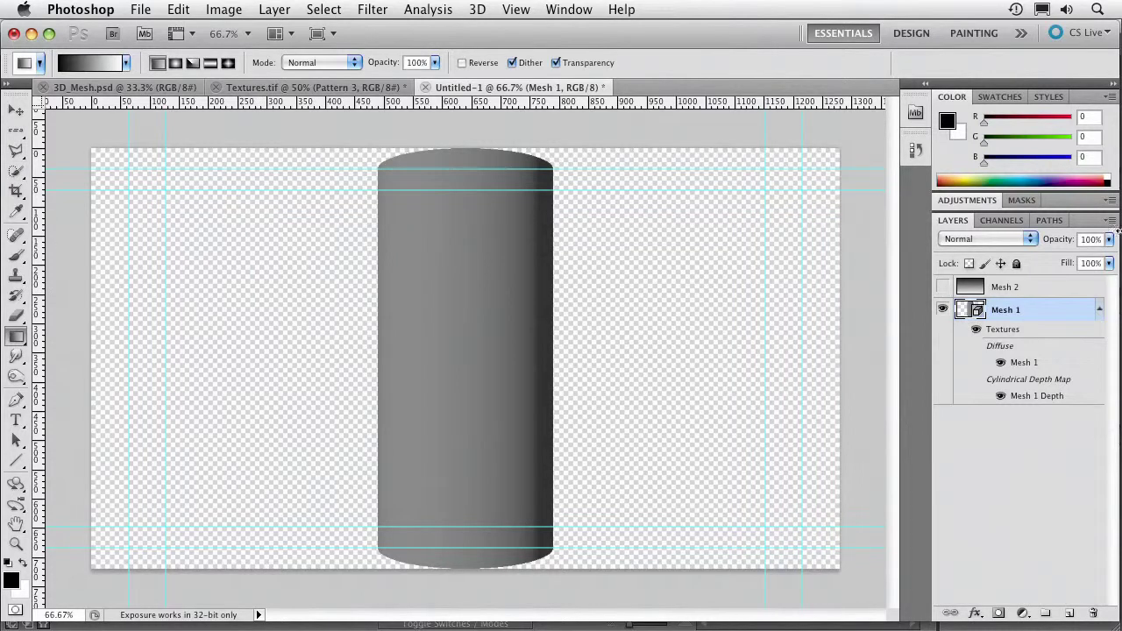
Show Mesh 2, hide Mesh 1, and preview Mesh 2 as a cylinder cone before undoing it.
{"action": "left_click", "coordinate": [944, 287]}
{"action": "left_click", "coordinate": [944, 308]}
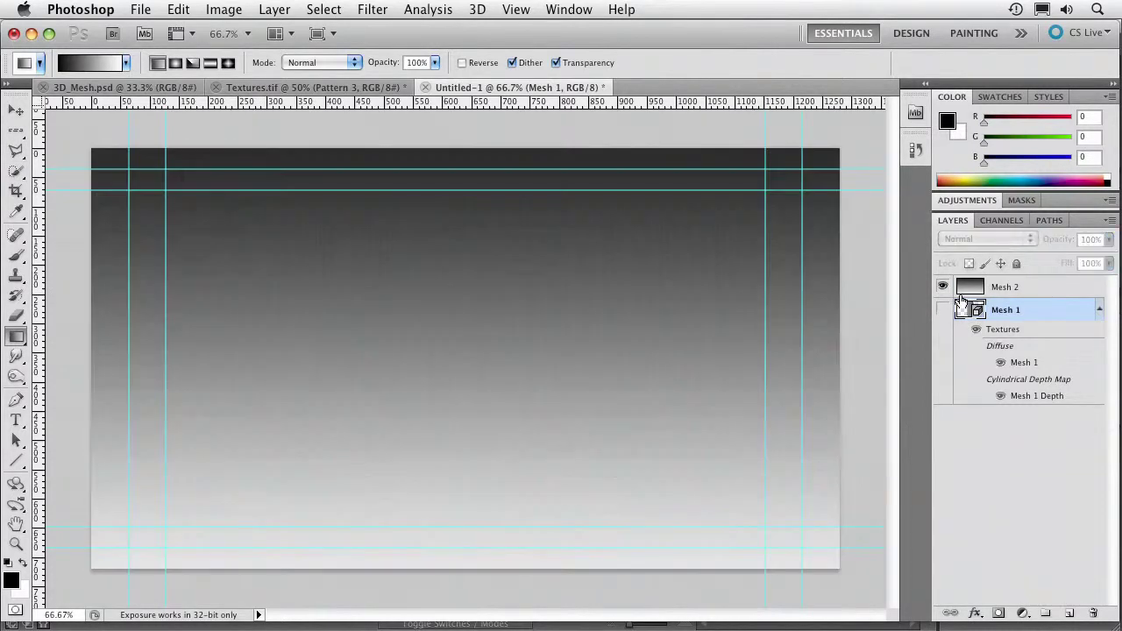
{"action": "left_click", "coordinate": [1012, 291]}
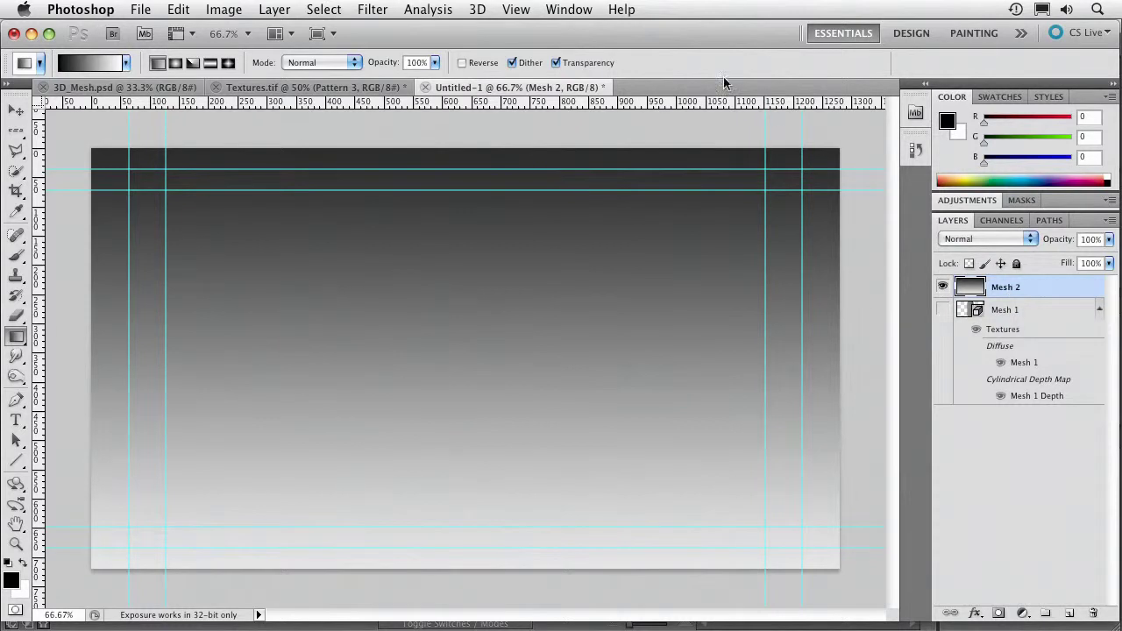
{"action": "left_click", "coordinate": [477, 9]}
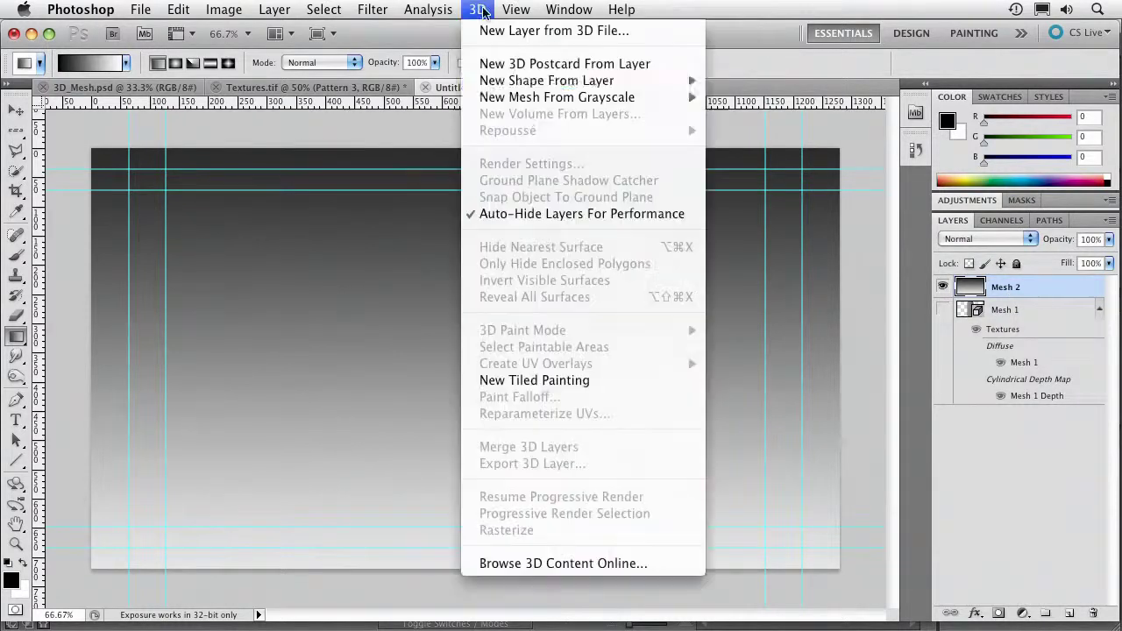
{"action": "mouse_move", "coordinate": [509, 86]}
{"action": "mouse_move", "coordinate": [688, 97]}
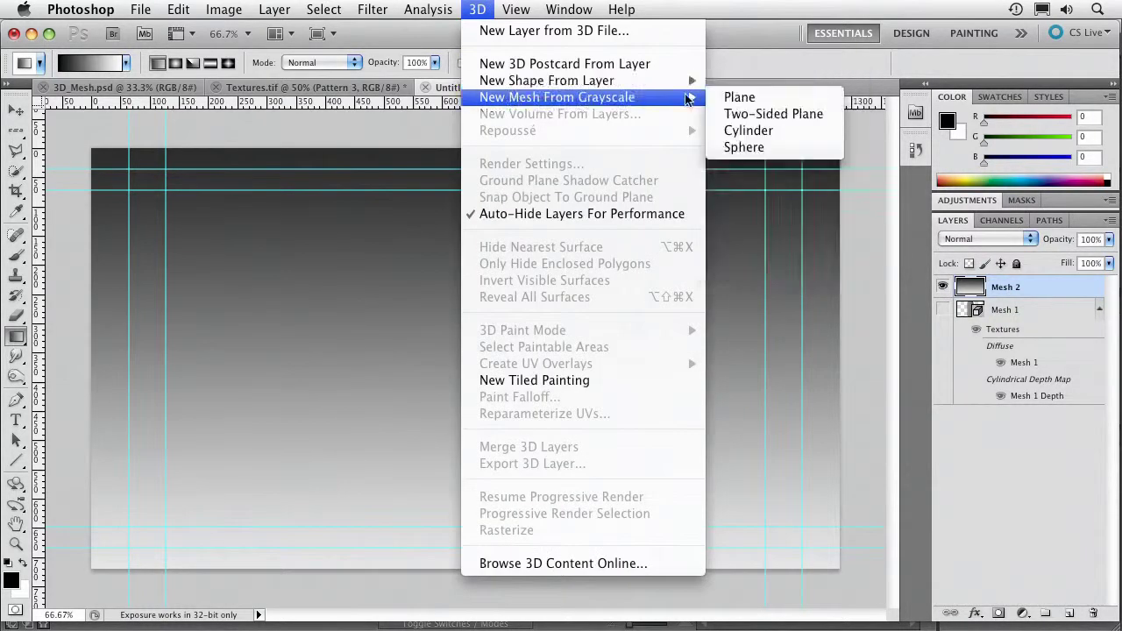
{"action": "left_click", "coordinate": [745, 131]}
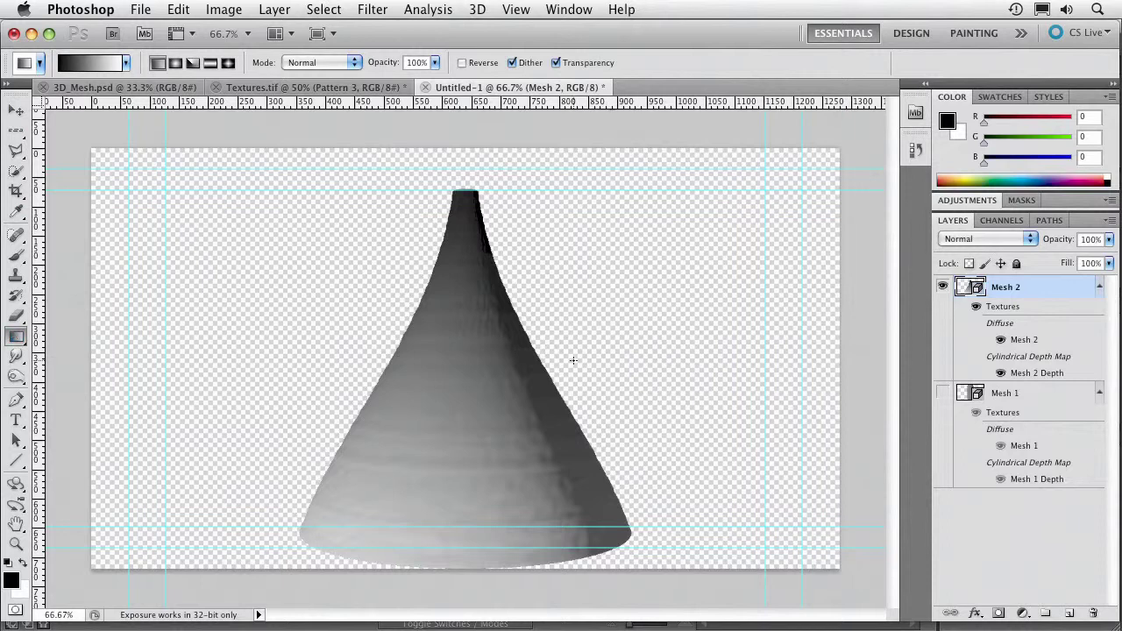
{"action": "key", "text": "ctrl+z"}
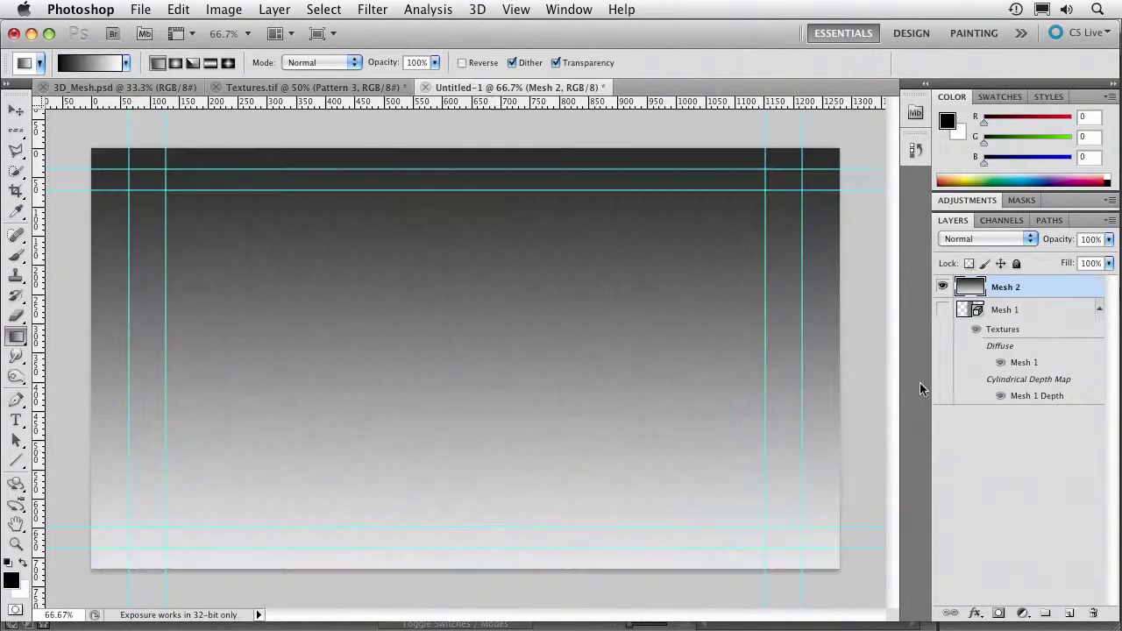
Soften the Mesh 2 gradient with an 8.9-pixel Gaussian blur.
{"action": "left_click", "coordinate": [376, 9]}
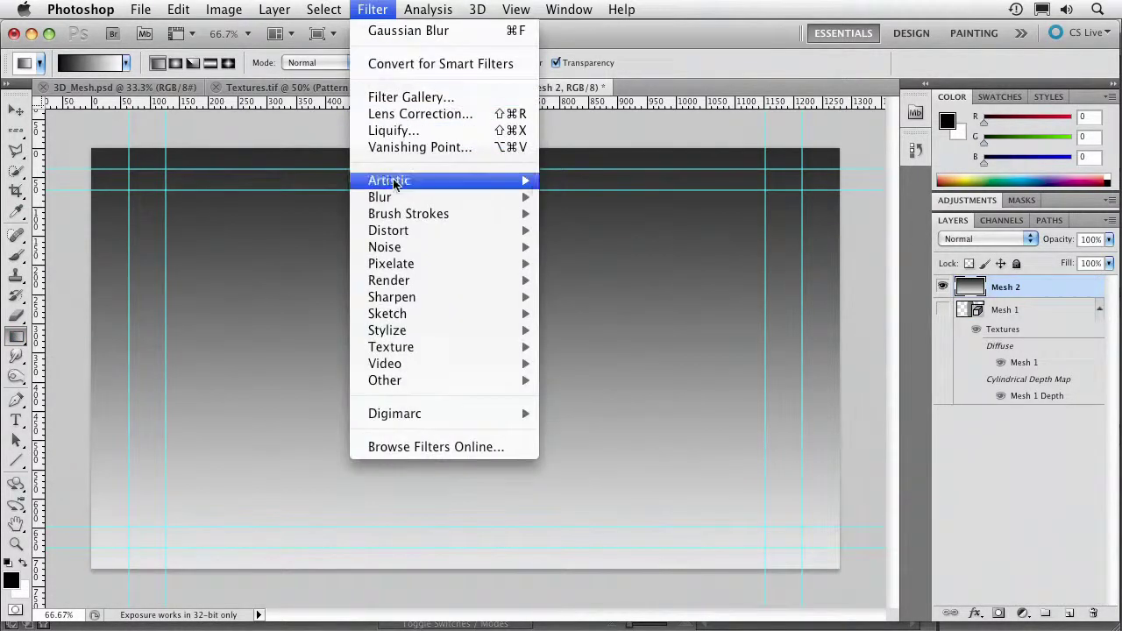
{"action": "mouse_move", "coordinate": [394, 197]}
{"action": "left_click", "coordinate": [603, 264]}
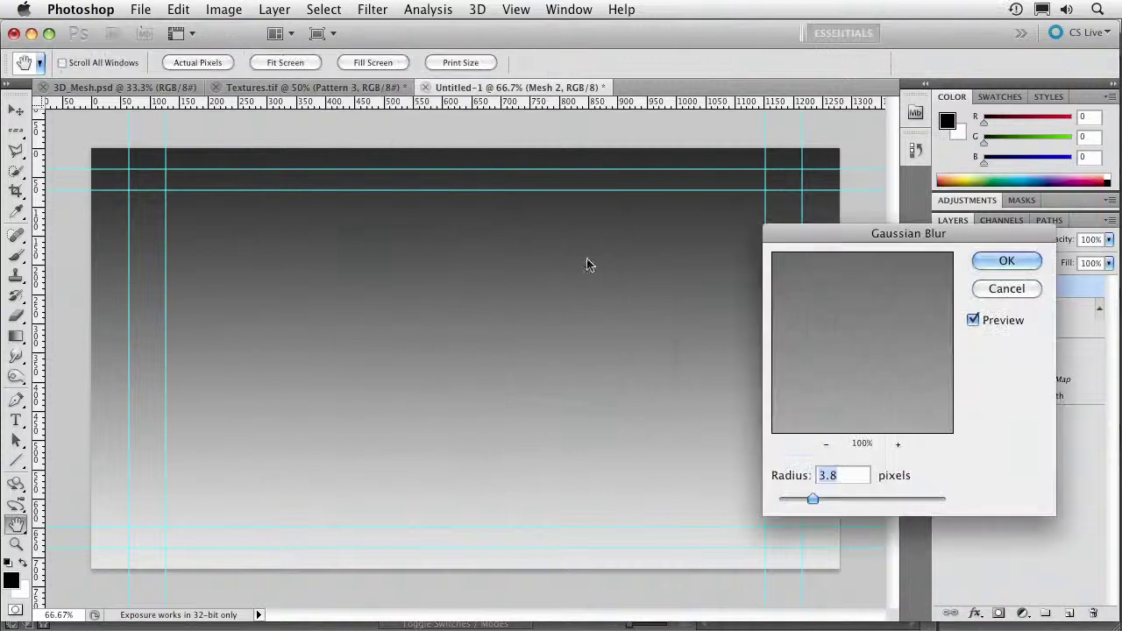
{"action": "left_click", "coordinate": [1027, 263]}
Convert the blurred Mesh 2 gradient into a cone-shaped cylinder mesh.
{"action": "left_click", "coordinate": [477, 8]}
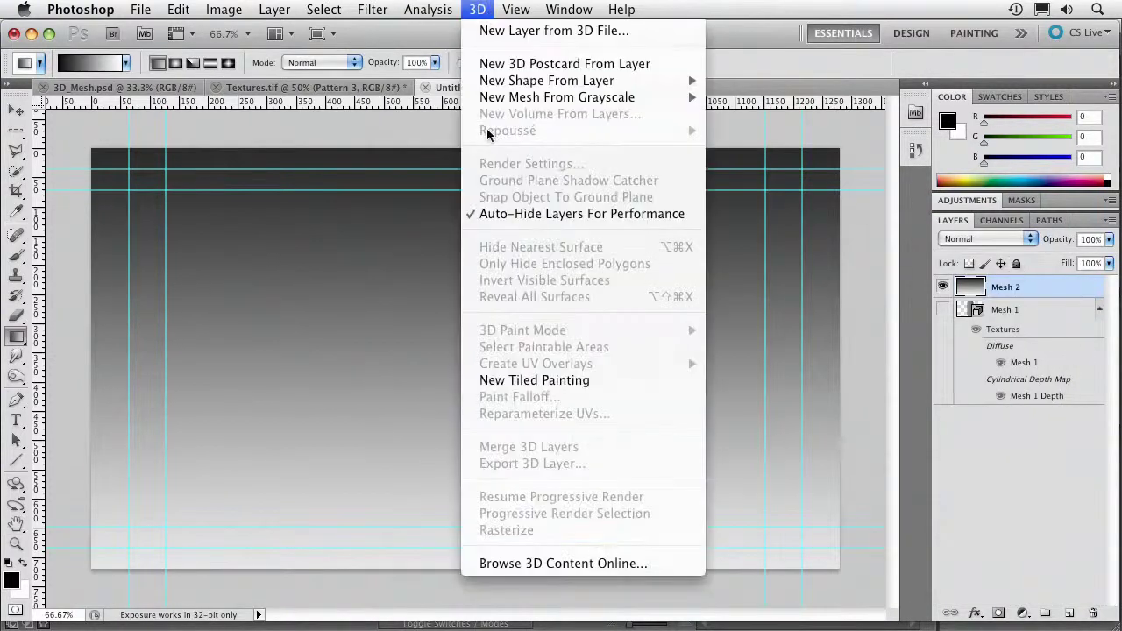
{"action": "mouse_move", "coordinate": [614, 98]}
{"action": "left_click", "coordinate": [820, 130]}
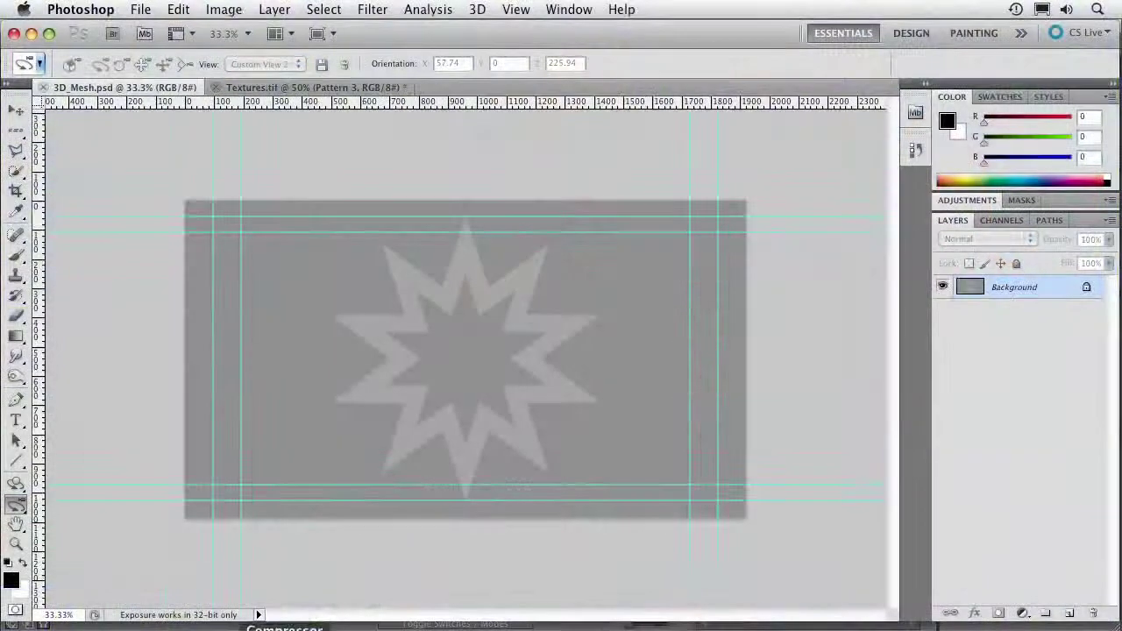
Turn the grayscale star in 3D_Mesh.psd into a sphere mesh and orbit to inspect it.
{"action": "left_click", "coordinate": [477, 9]}
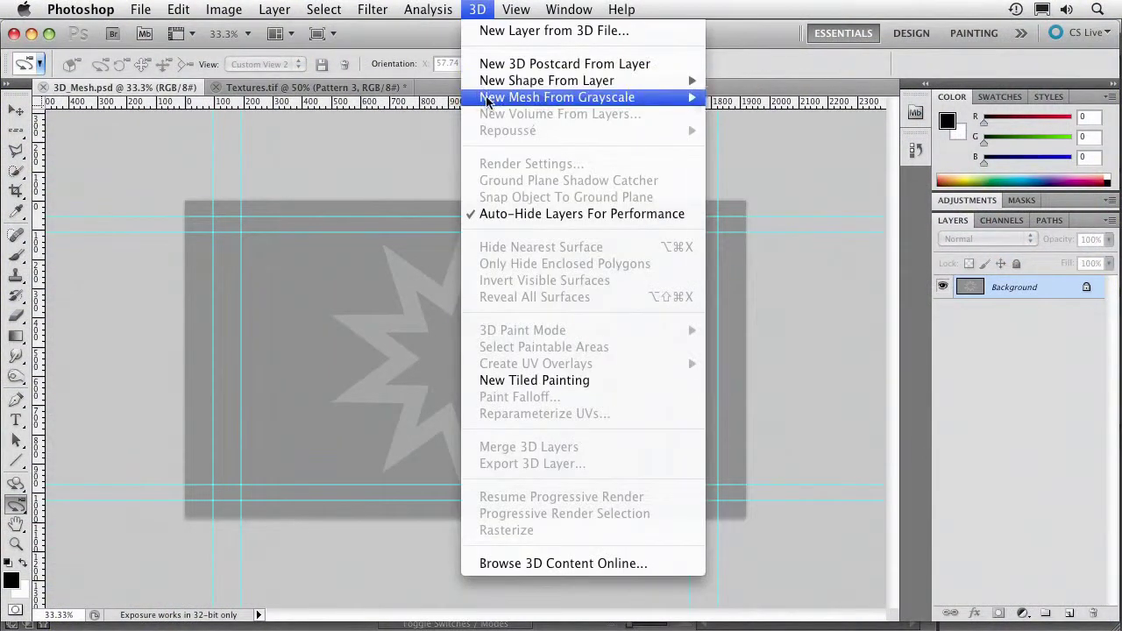
{"action": "mouse_move", "coordinate": [489, 102]}
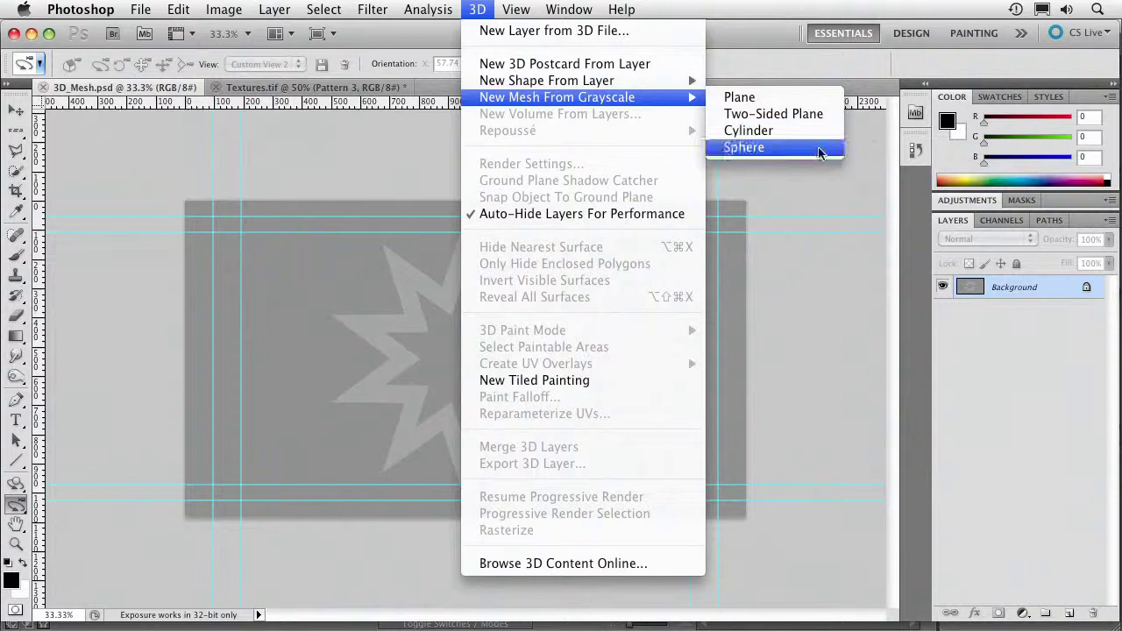
{"action": "left_click", "coordinate": [820, 151]}
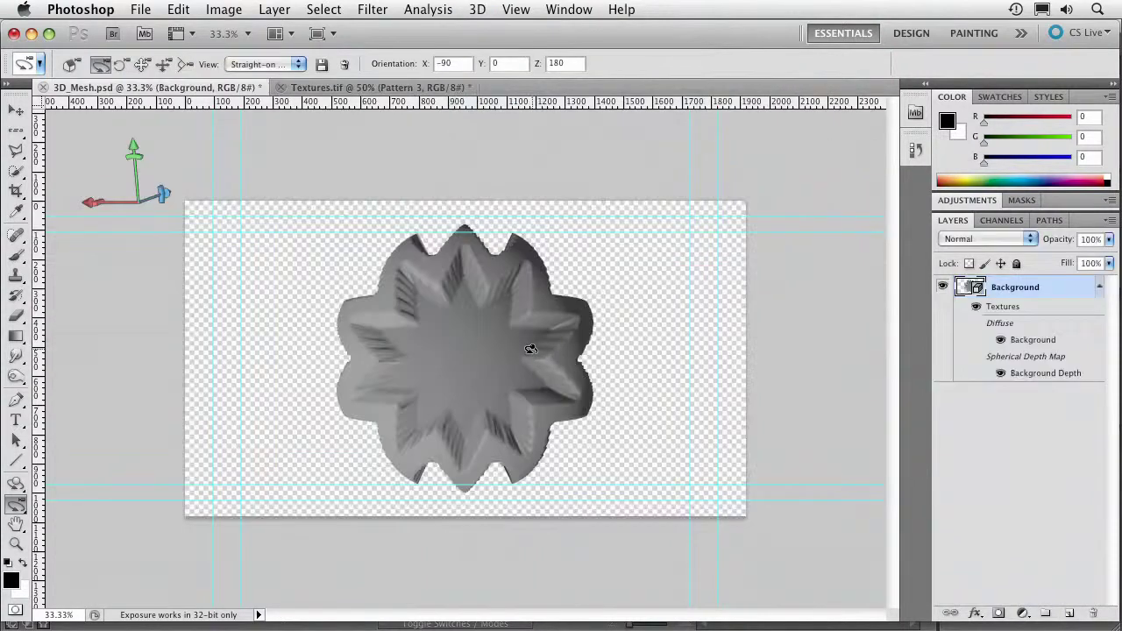
{"action": "left_click_drag", "start_coordinate": [382, 358], "coordinate": [64, 426]}
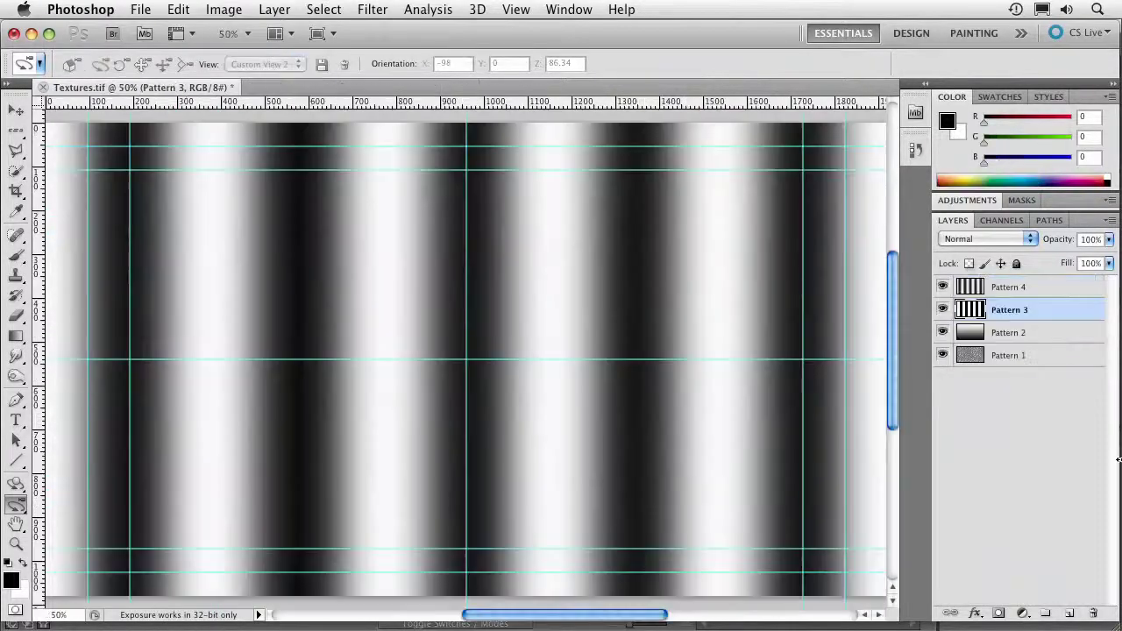
In Textures.tif, leave only the Pattern 3 stripes layer visible.
{"action": "left_click", "coordinate": [997, 291]}
{"action": "left_click", "coordinate": [955, 311]}
{"action": "left_click", "coordinate": [942, 310], "text": "alt"}
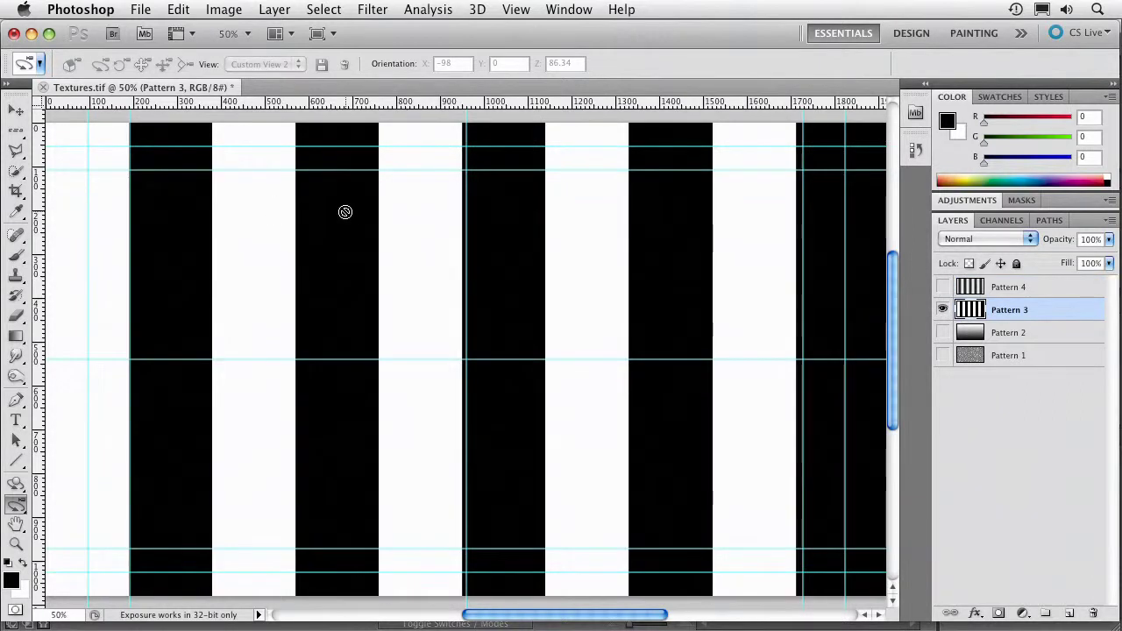
Preview the Pattern 3 stripes as a sphere mesh, then undo back to flat stripes.
{"action": "key", "text": "super+minus"}
{"action": "left_click", "coordinate": [477, 9]}
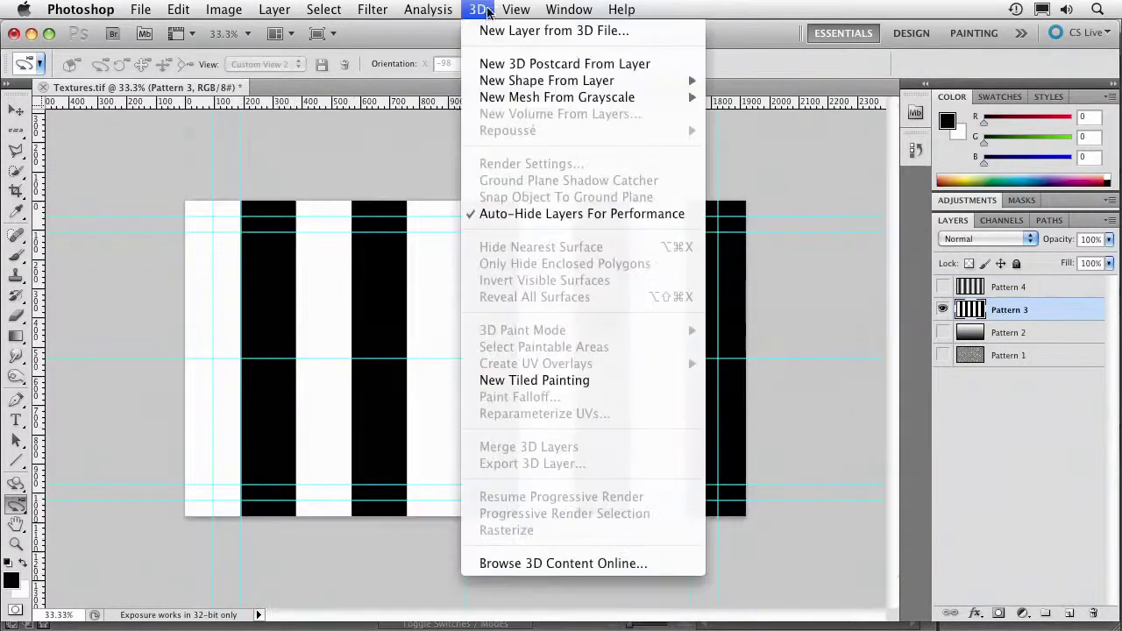
{"action": "mouse_move", "coordinate": [520, 98]}
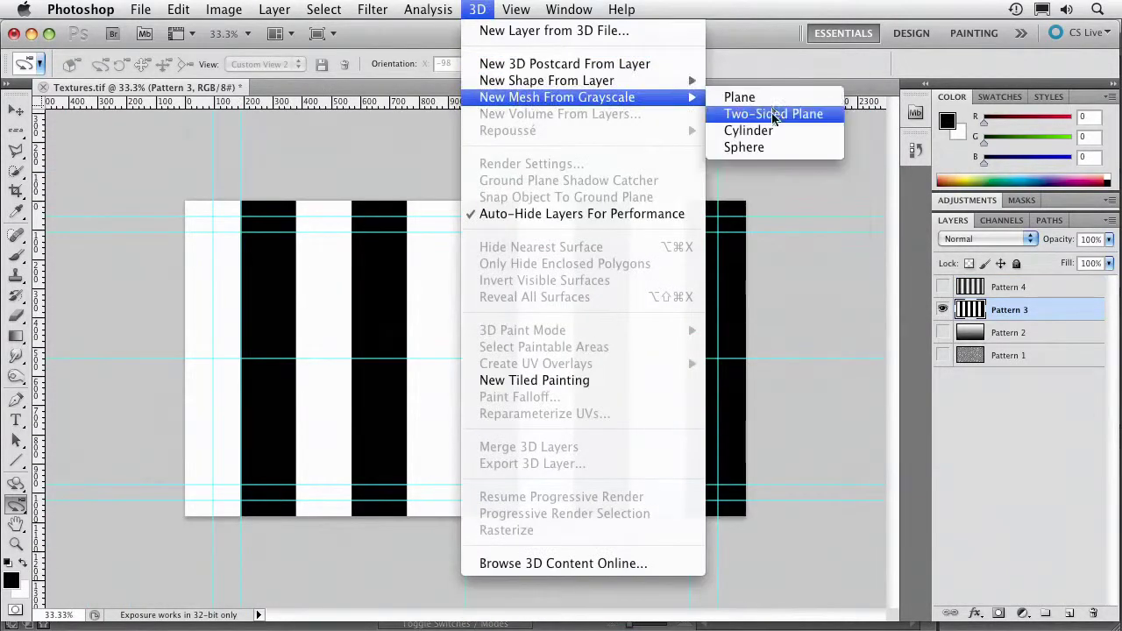
{"action": "left_click", "coordinate": [744, 147]}
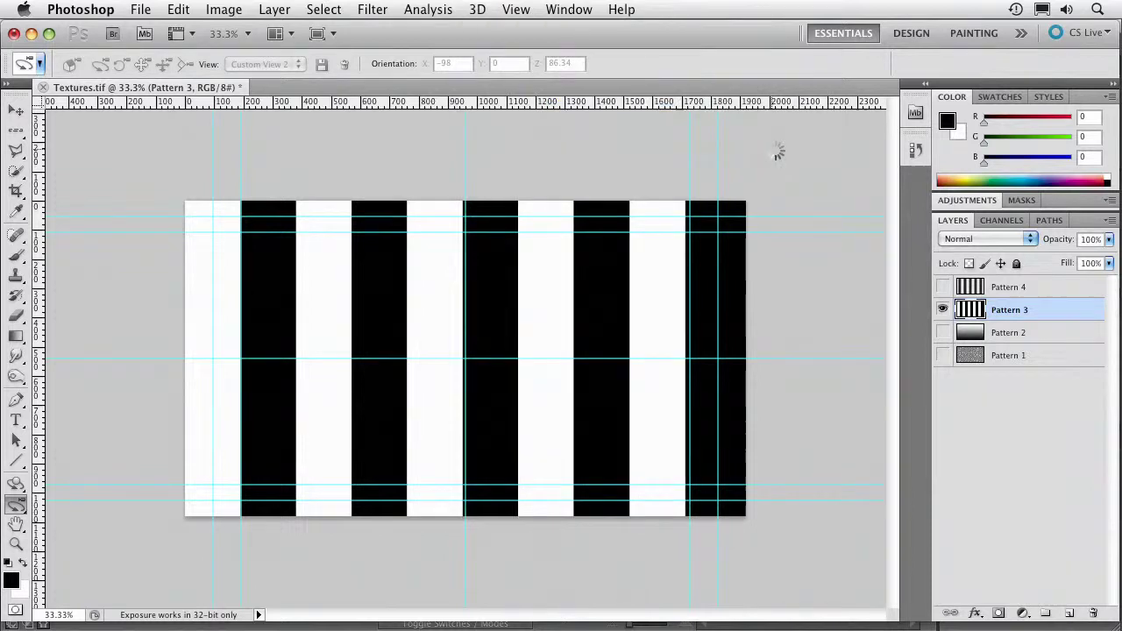
{"action": "left_click_drag", "start_coordinate": [472, 375], "coordinate": [514, 545]}
{"action": "key", "text": "super+alt+z"}
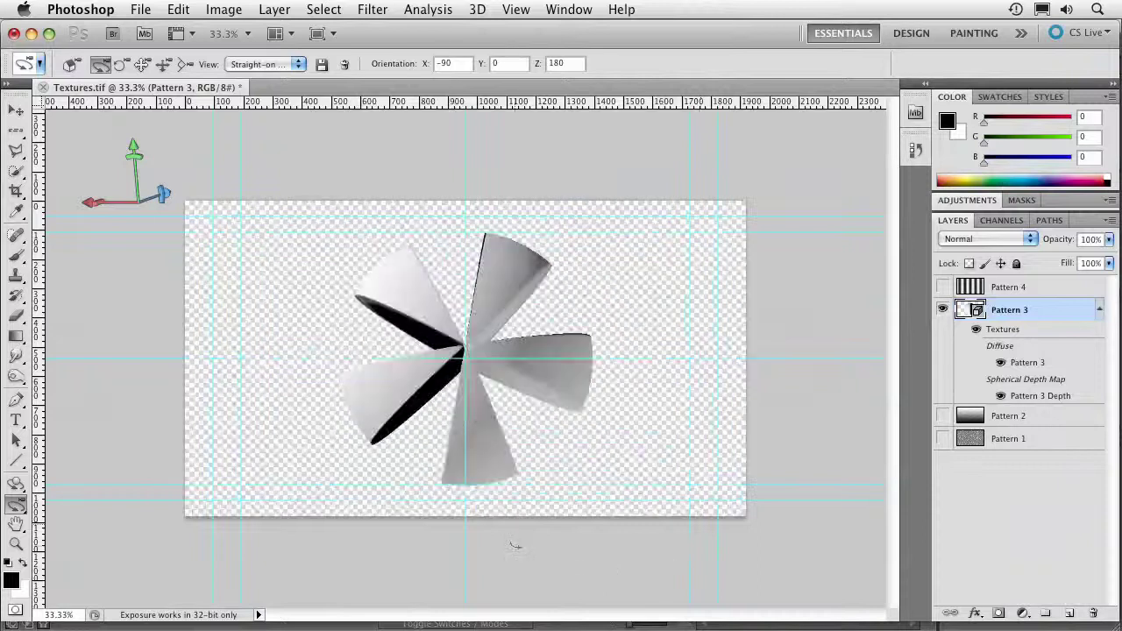
{"action": "key", "text": "super+alt+z"}
{"action": "key", "text": "super+alt+z"}
Wrap the Pattern 3 stripes into a cylinder mesh and orbit to view its bottom.
{"action": "left_click", "coordinate": [477, 9]}
{"action": "mouse_move", "coordinate": [641, 102]}
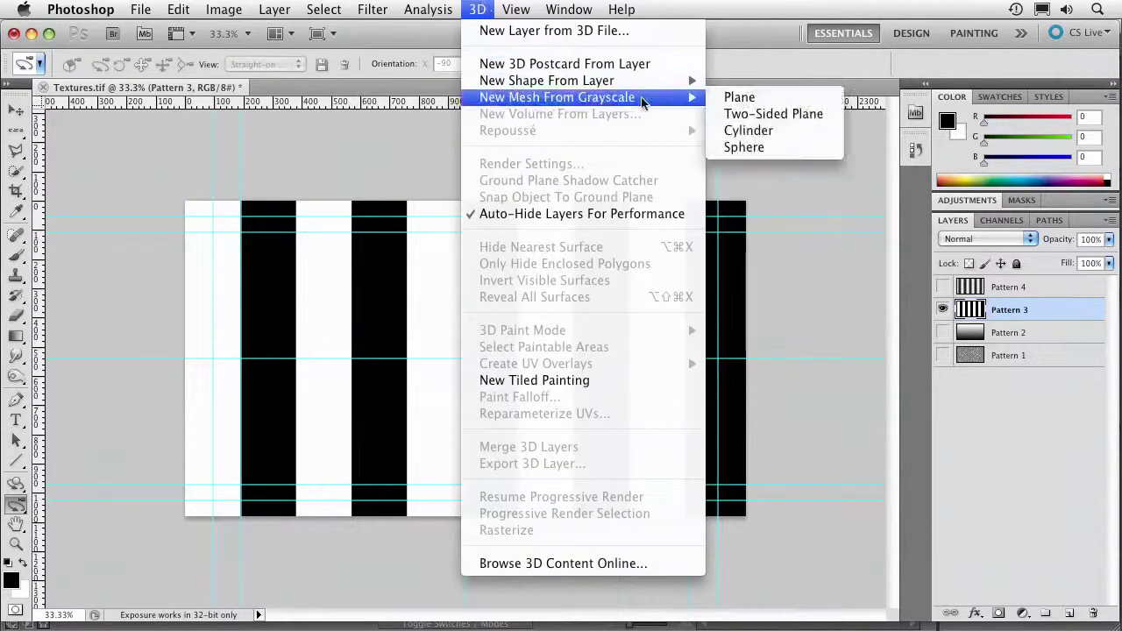
{"action": "left_click", "coordinate": [748, 130]}
{"action": "left_click", "coordinate": [517, 426]}
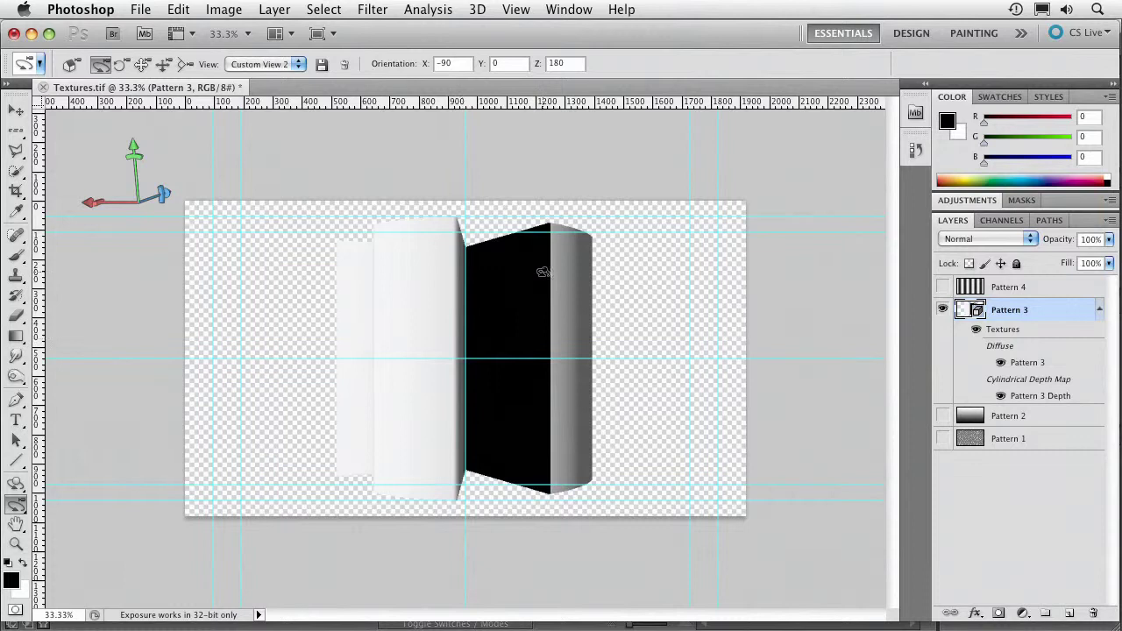
{"action": "left_click_drag", "start_coordinate": [543, 272], "coordinate": [232, 473]}
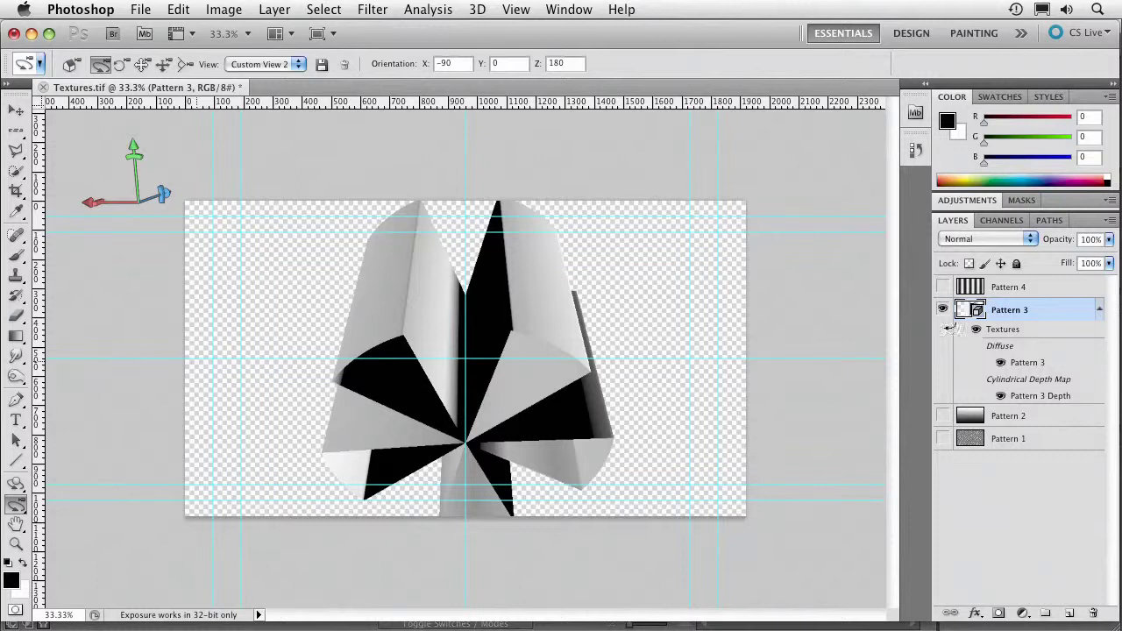
Rename the cylinder layer to Object 1, hide it, and show Pattern 4.
{"action": "double_click", "coordinate": [1010, 312]}
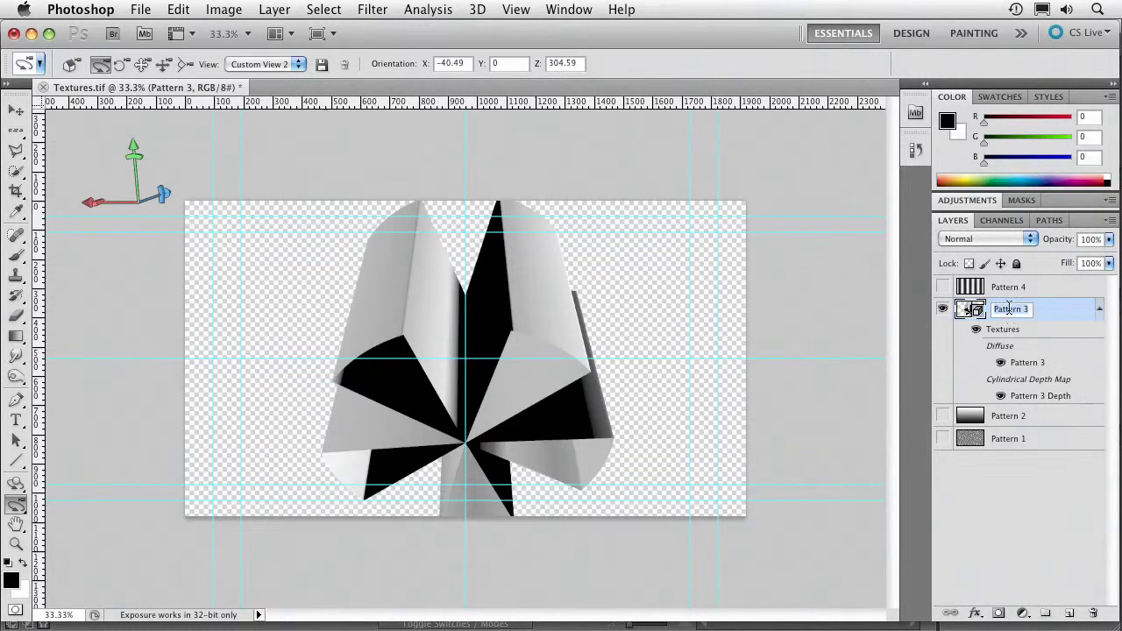
{"action": "type", "text": "Cbject 1"}
{"action": "key", "text": "Return"}
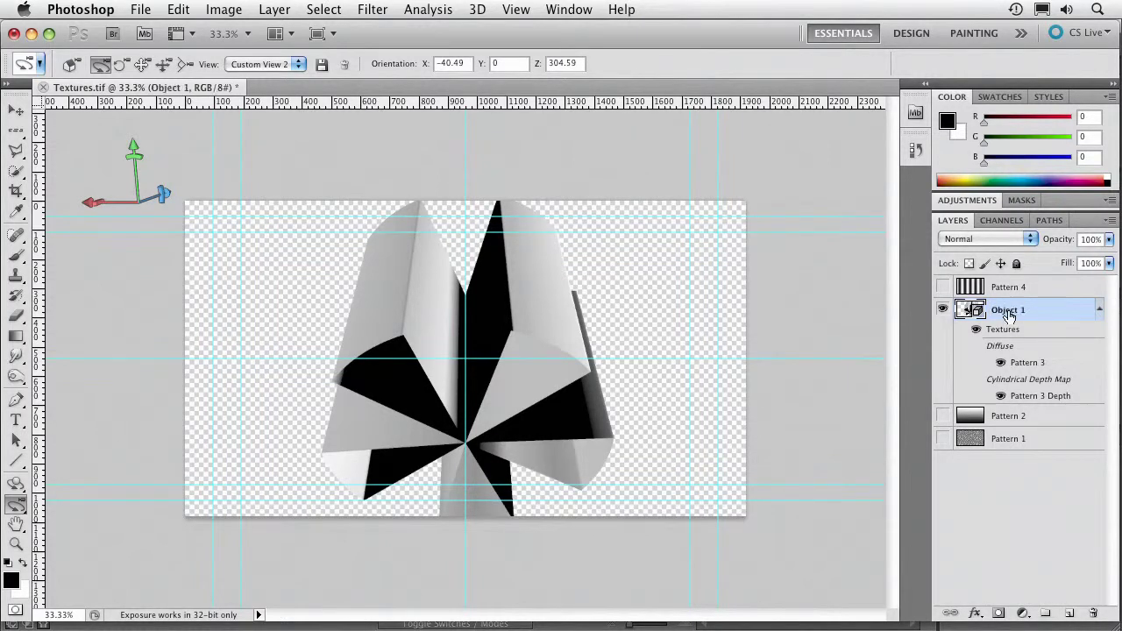
{"action": "left_click", "coordinate": [942, 309]}
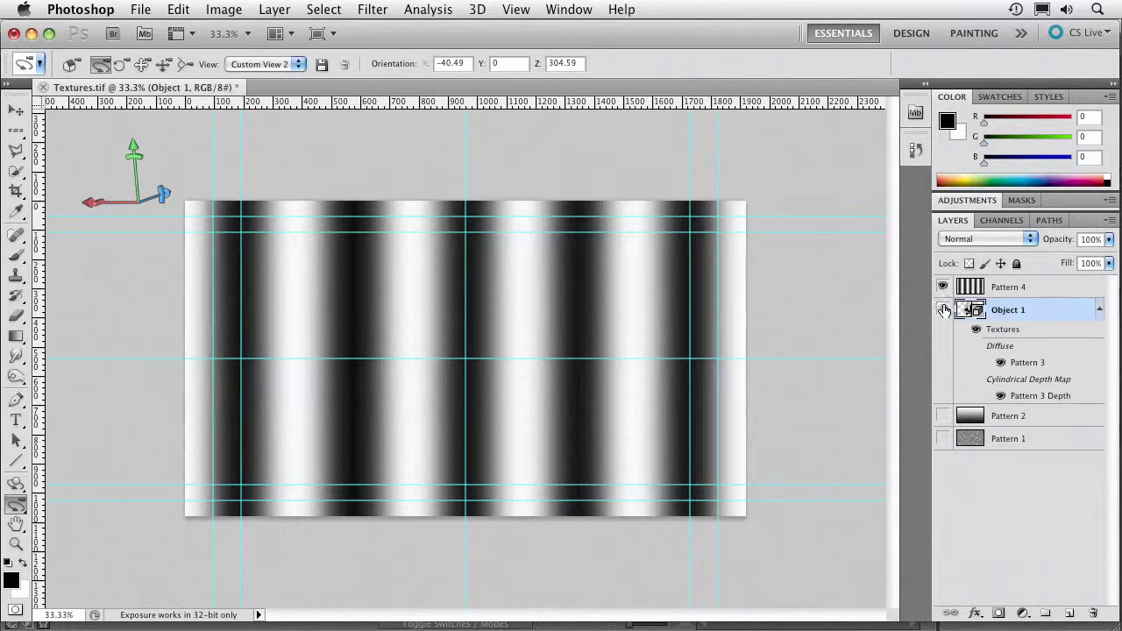
{"action": "left_click", "coordinate": [1008, 288]}
Make the Pattern 4 stripes a sphere mesh, view it from above, then hide it.
{"action": "left_click", "coordinate": [478, 8]}
{"action": "mouse_move", "coordinate": [524, 98]}
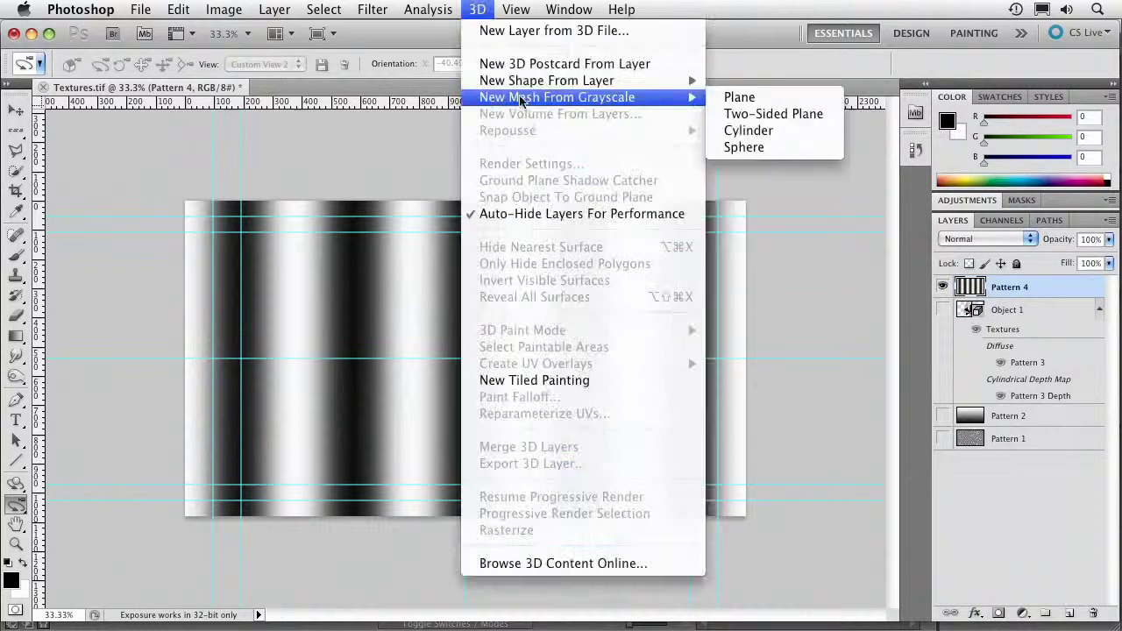
{"action": "left_click", "coordinate": [747, 147]}
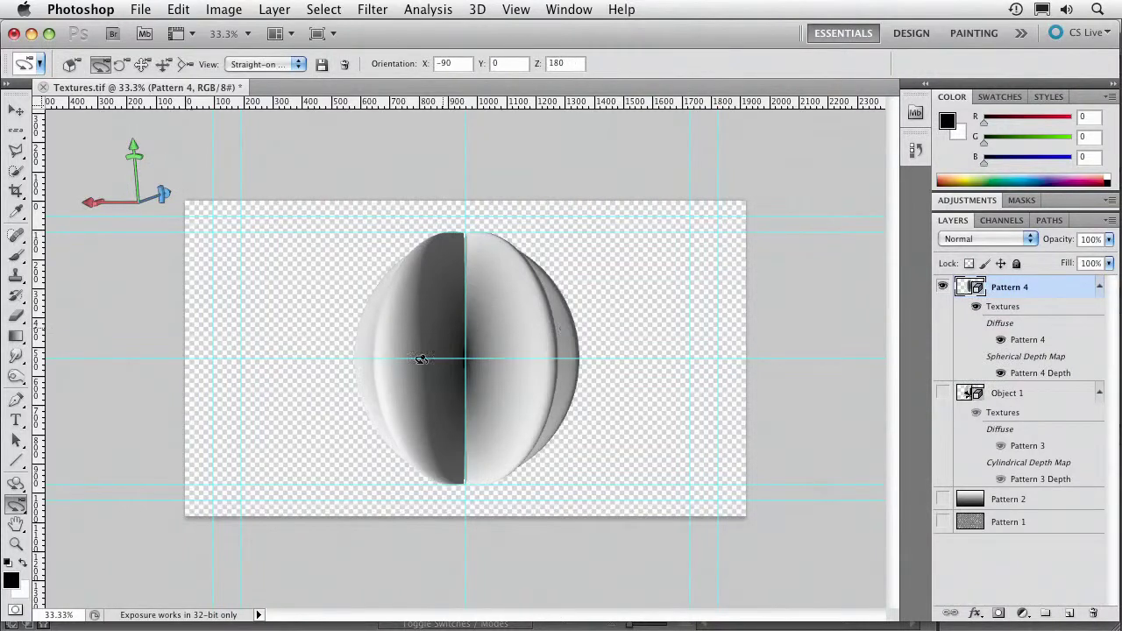
{"action": "left_click_drag", "start_coordinate": [423, 447], "coordinate": [263, 351]}
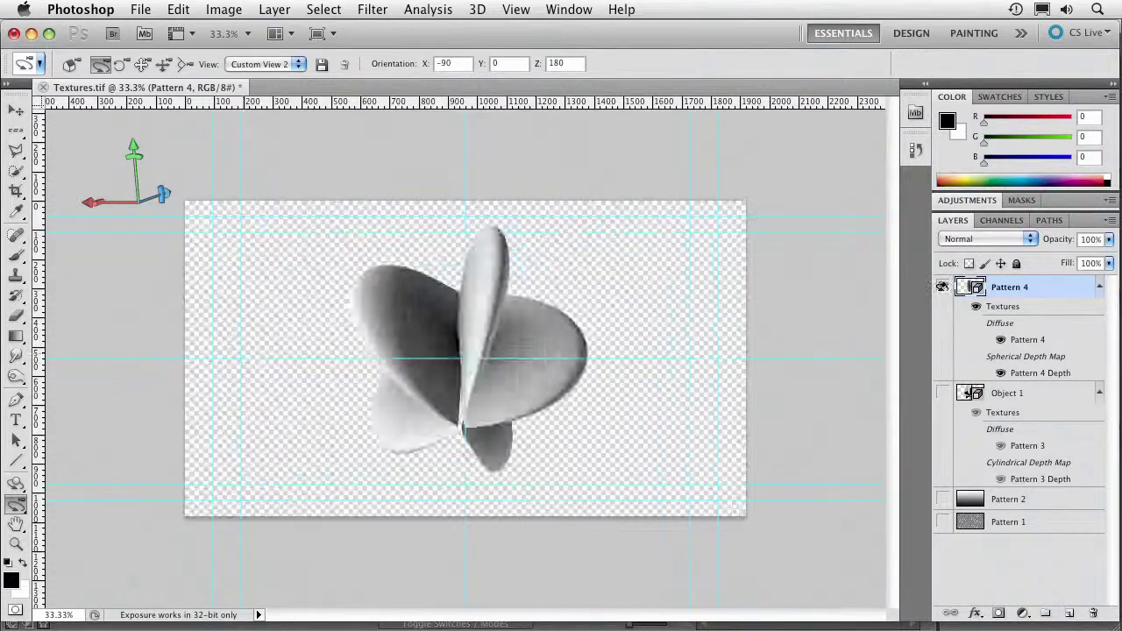
{"action": "left_click", "coordinate": [943, 287]}
Show Pattern 1 and build a sphere mesh from its grayscale streaks.
{"action": "left_click", "coordinate": [1008, 522]}
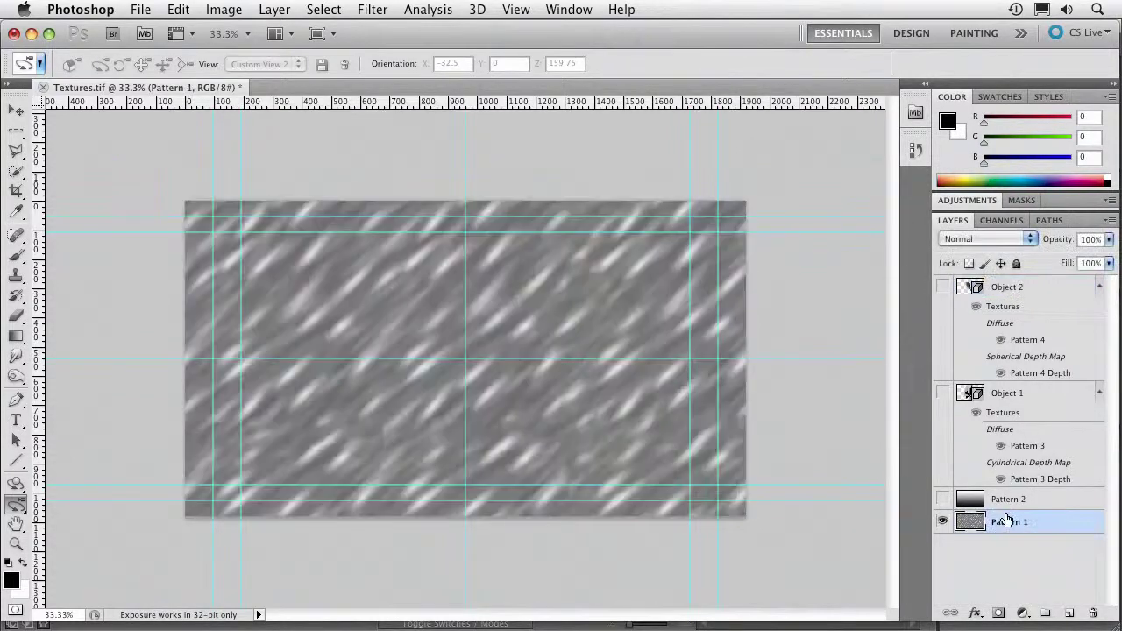
{"action": "left_click", "coordinate": [488, 8]}
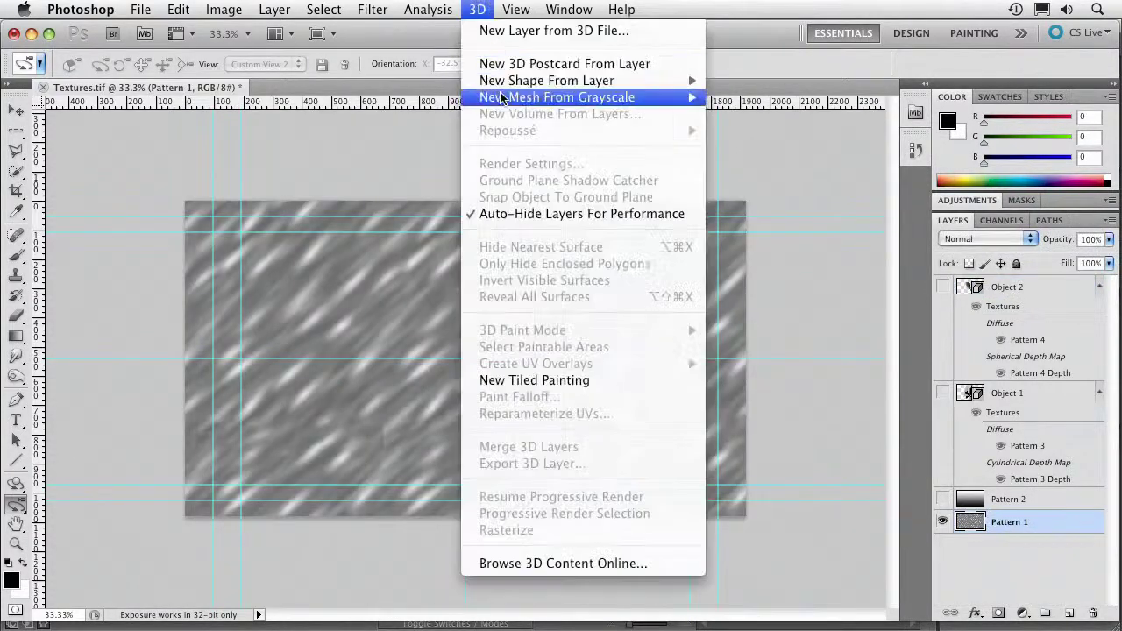
{"action": "mouse_move", "coordinate": [506, 97]}
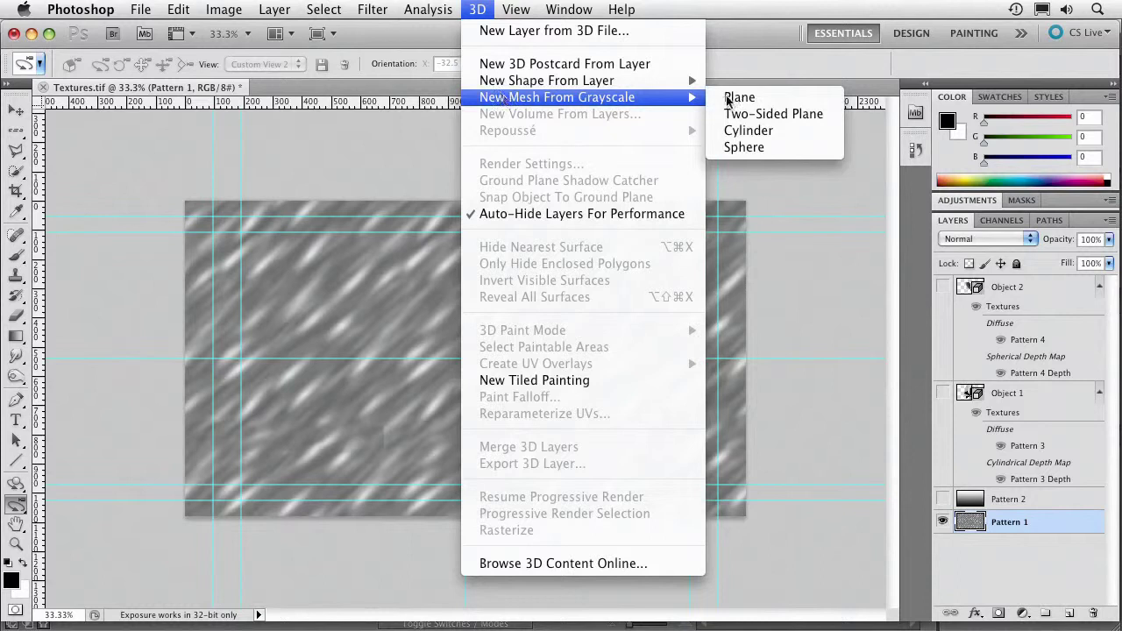
{"action": "left_click", "coordinate": [754, 147]}
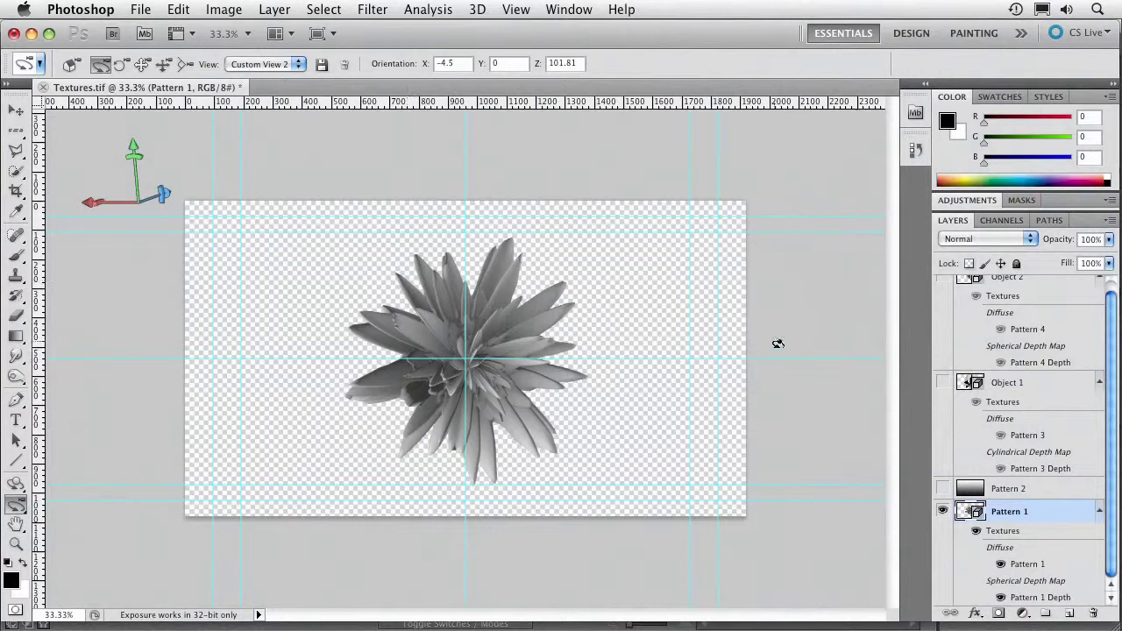
Save the file in Photoshop format as 3D_Primitives.psd with maximized compatibility.
{"action": "key", "text": "super+shift+s"}
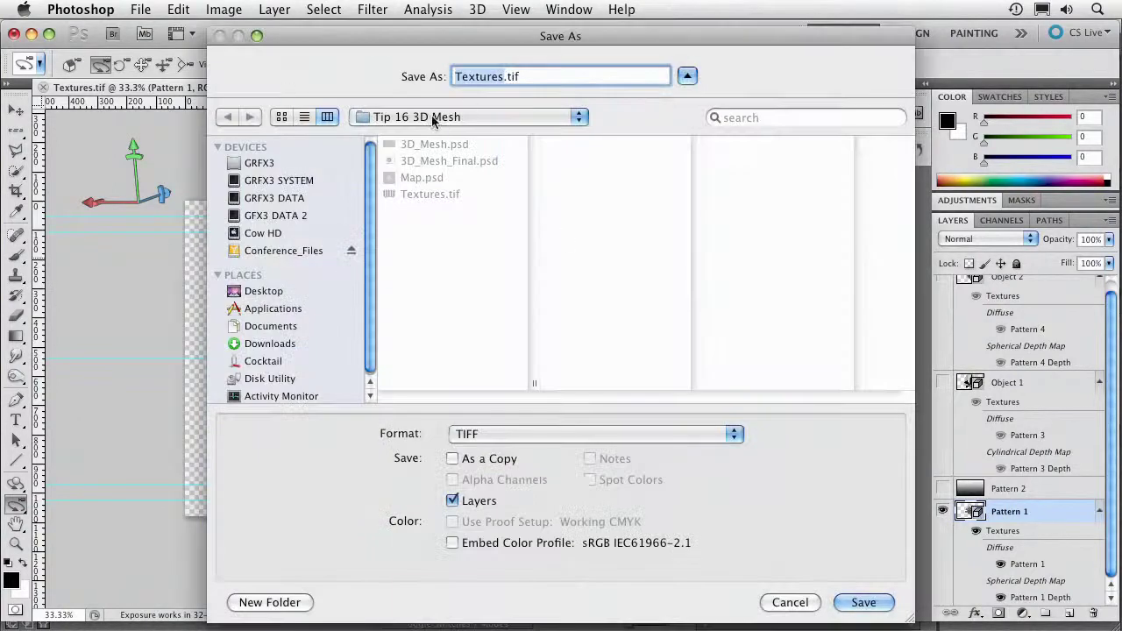
{"action": "left_click", "coordinate": [498, 433]}
{"action": "left_click", "coordinate": [492, 156]}
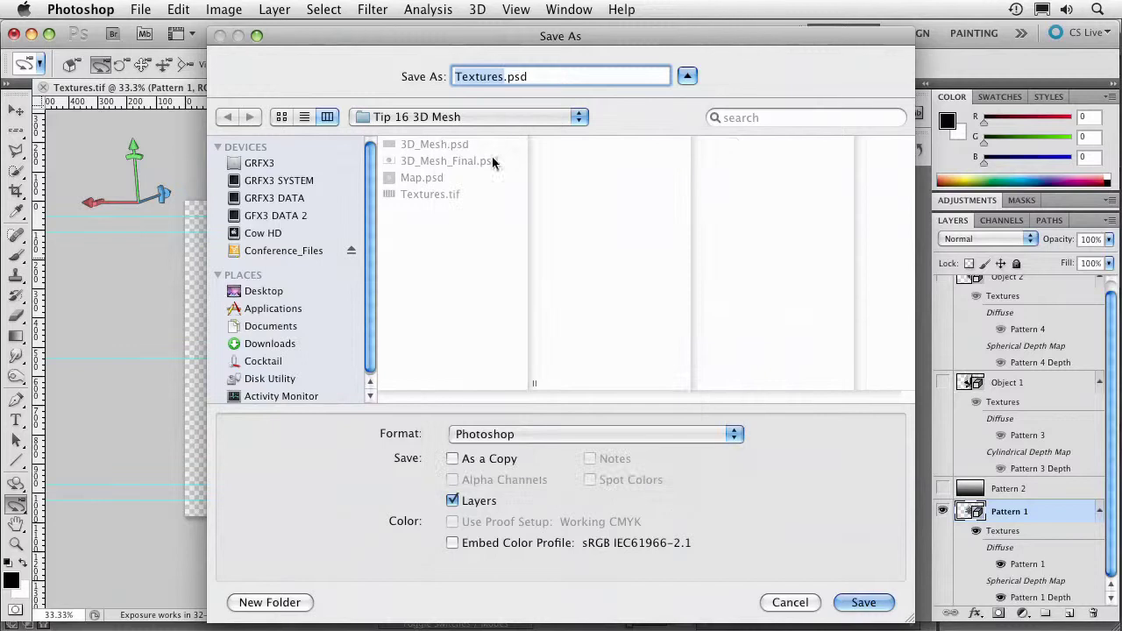
{"action": "type", "text": "3D_Prim"}
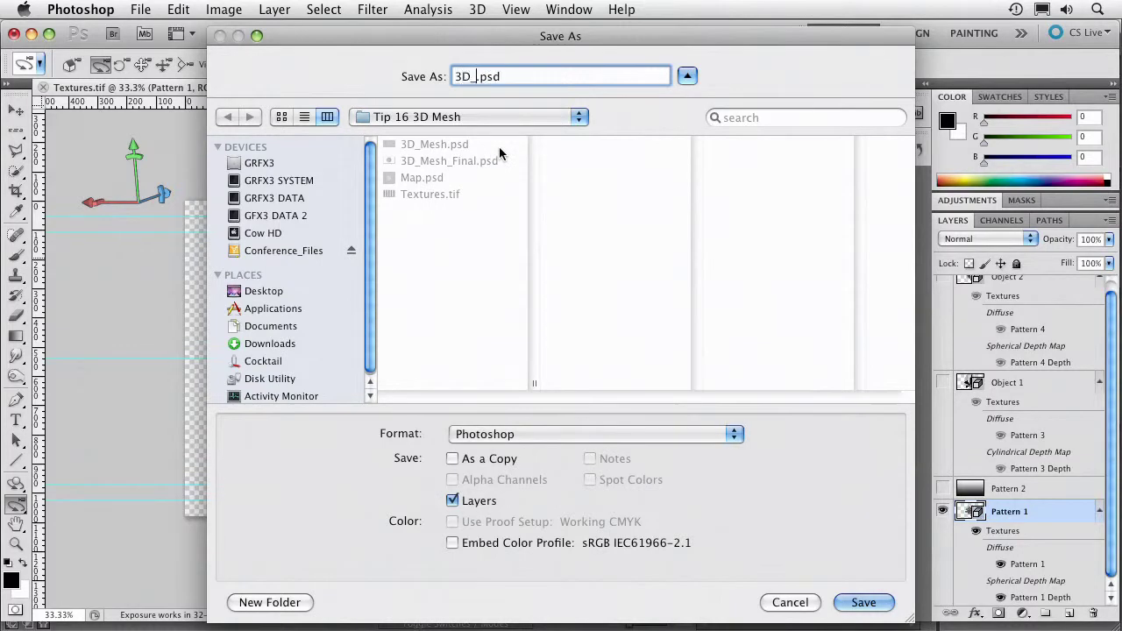
{"action": "type", "text": "itives"}
{"action": "key", "text": "Return"}
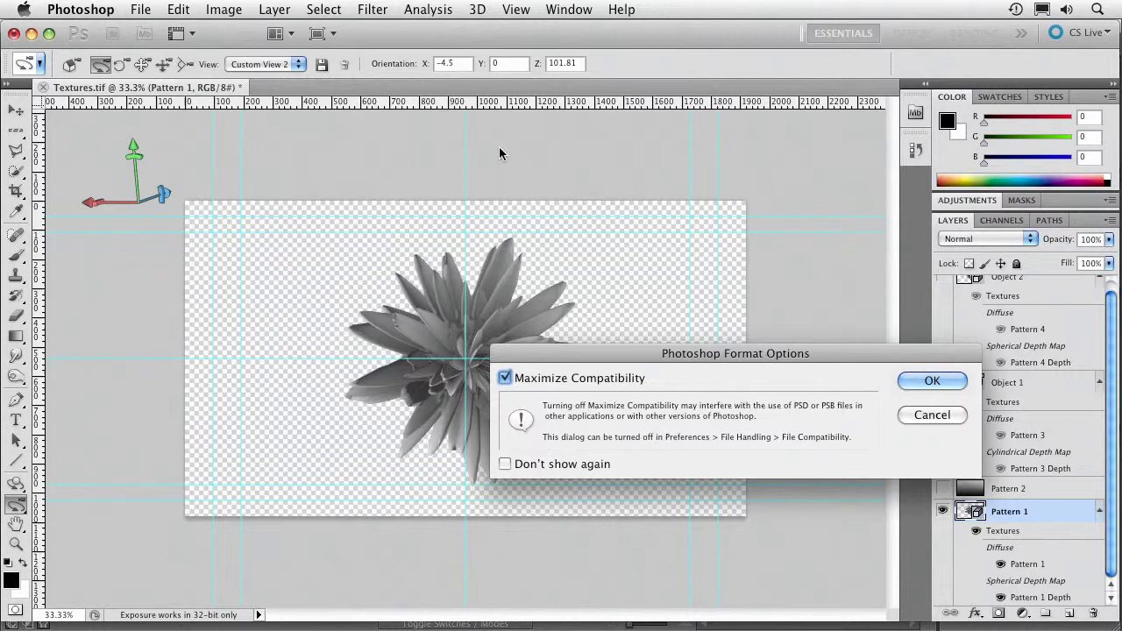
{"action": "key", "text": "Return"}
In After Effects, import 3D_Primitives.psd as a Composition with Live Photoshop 3D enabled.
{"action": "key", "text": "super+Tab"}
{"action": "key", "text": "super+Tab"}
{"action": "key", "text": "super+Tab"}
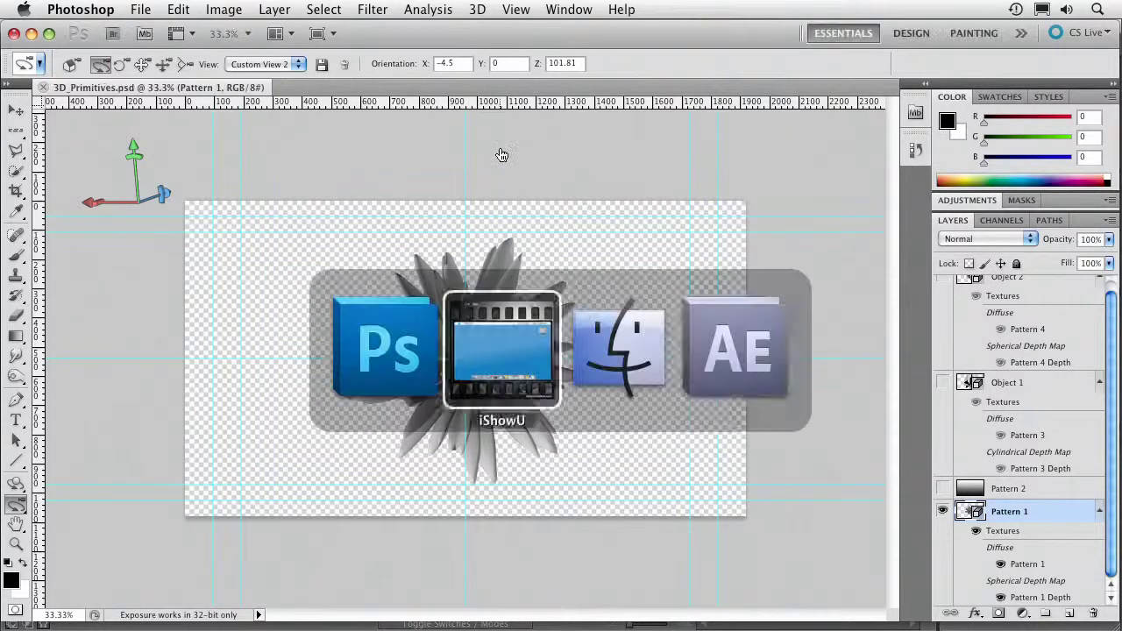
{"action": "key", "text": "super+i"}
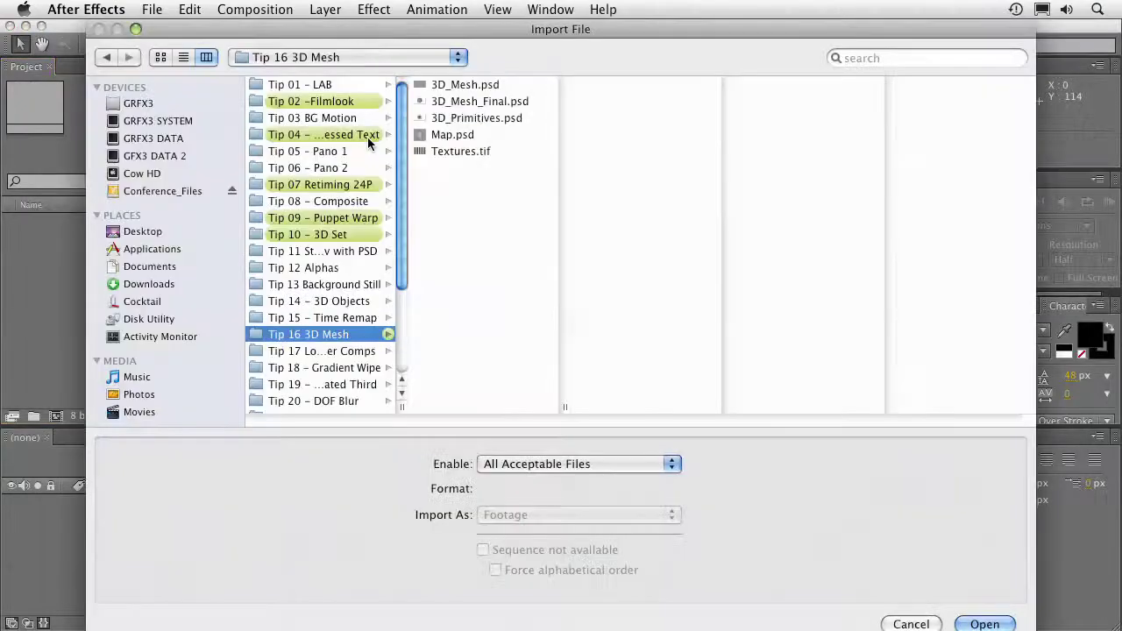
{"action": "key", "text": "Right"}
{"action": "key", "text": "Down"}
{"action": "key", "text": "Down"}
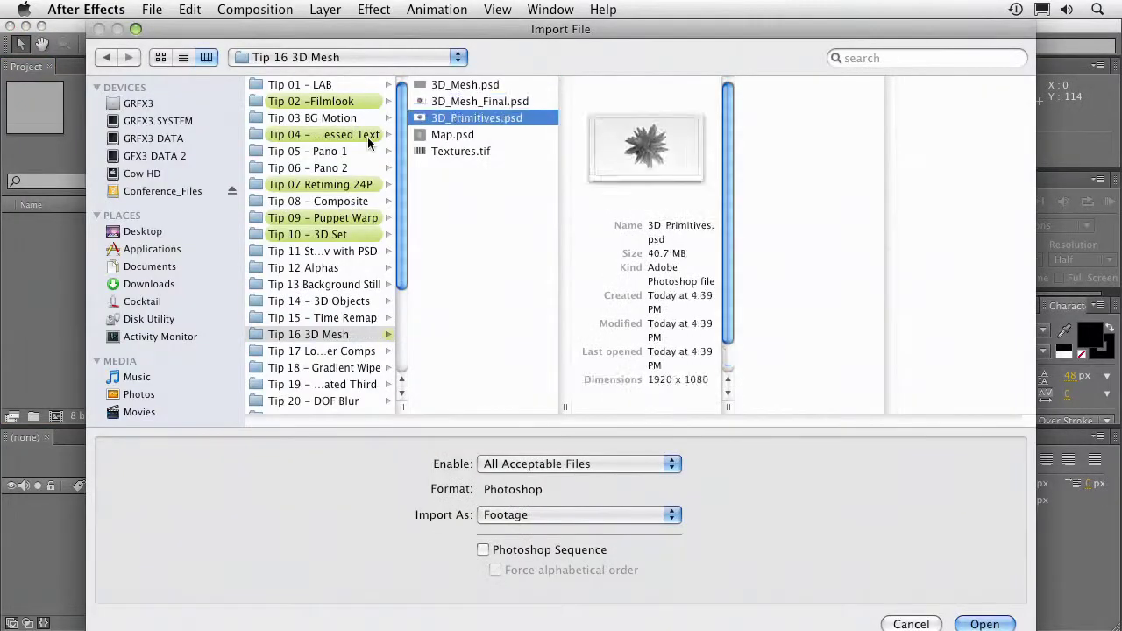
{"action": "left_click", "coordinate": [628, 523]}
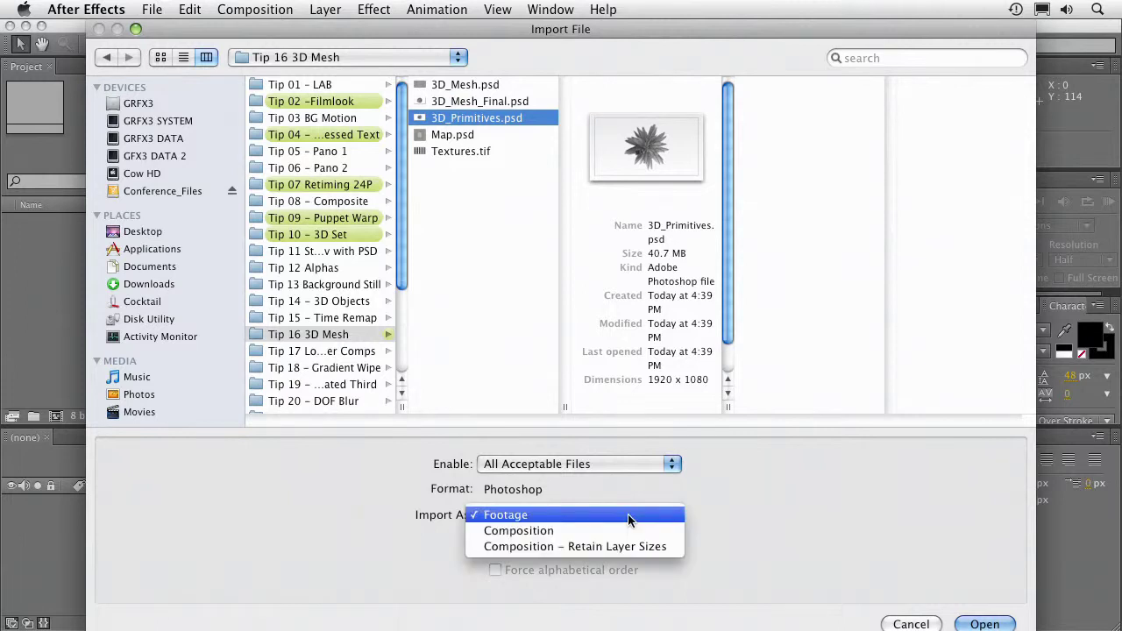
{"action": "left_click", "coordinate": [627, 530]}
{"action": "left_click", "coordinate": [985, 623]}
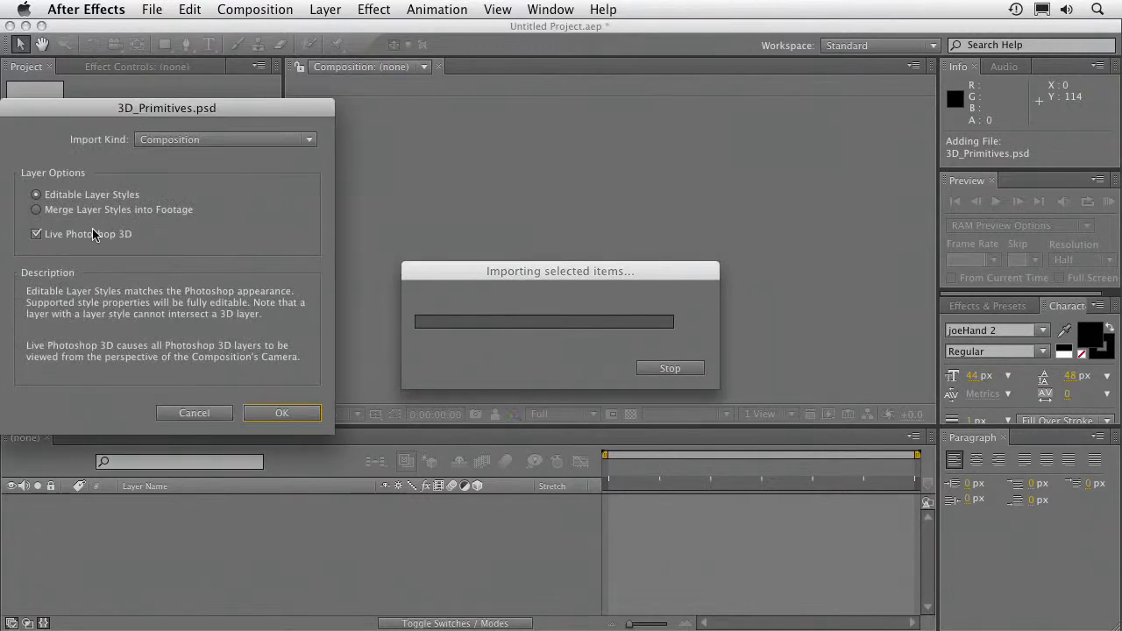
{"action": "left_click", "coordinate": [267, 412]}
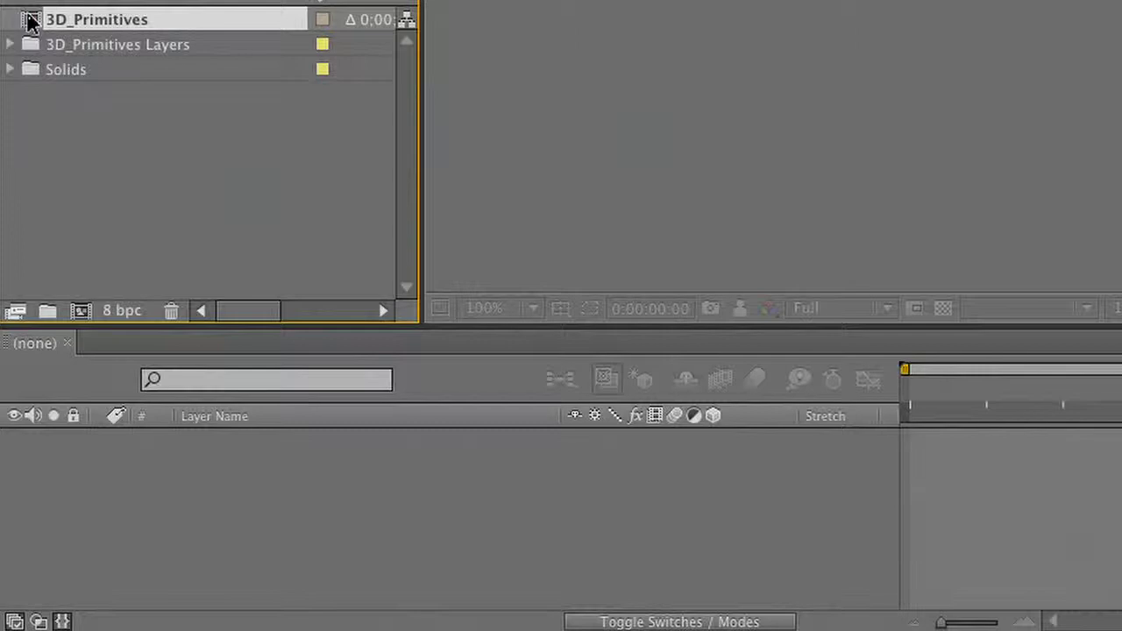
Open Object 2 PS 3D Layer Comp inside 3D_Primitives at 0;00;02;03 and expand Object 2 Controller.
{"action": "double_click", "coordinate": [31, 19]}
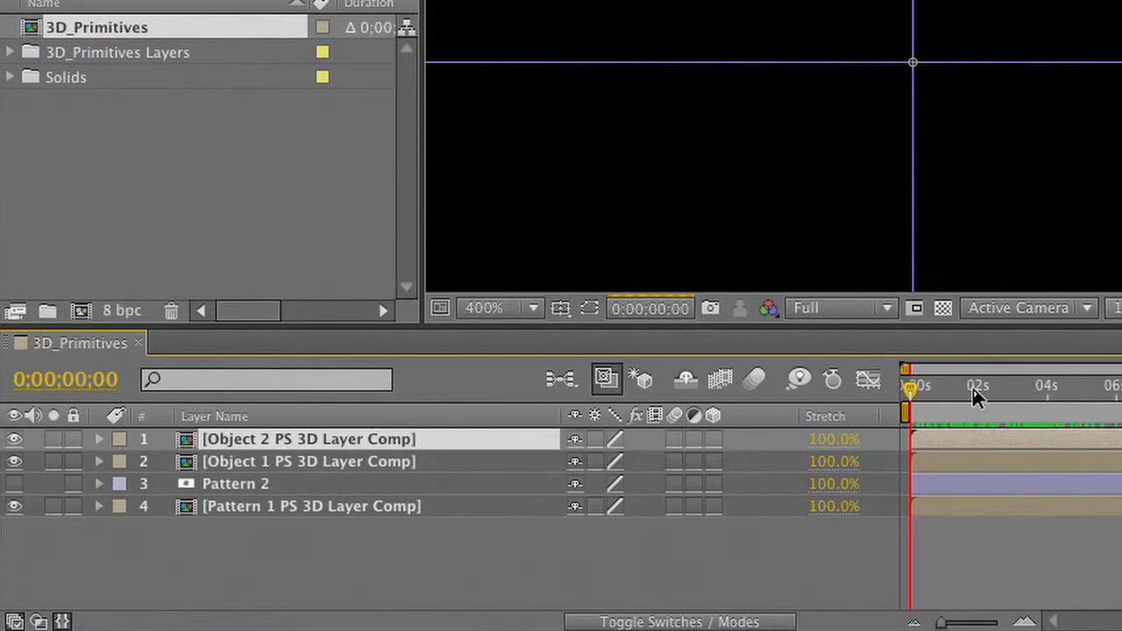
{"action": "double_click", "coordinate": [190, 445]}
{"action": "left_click", "coordinate": [980, 388]}
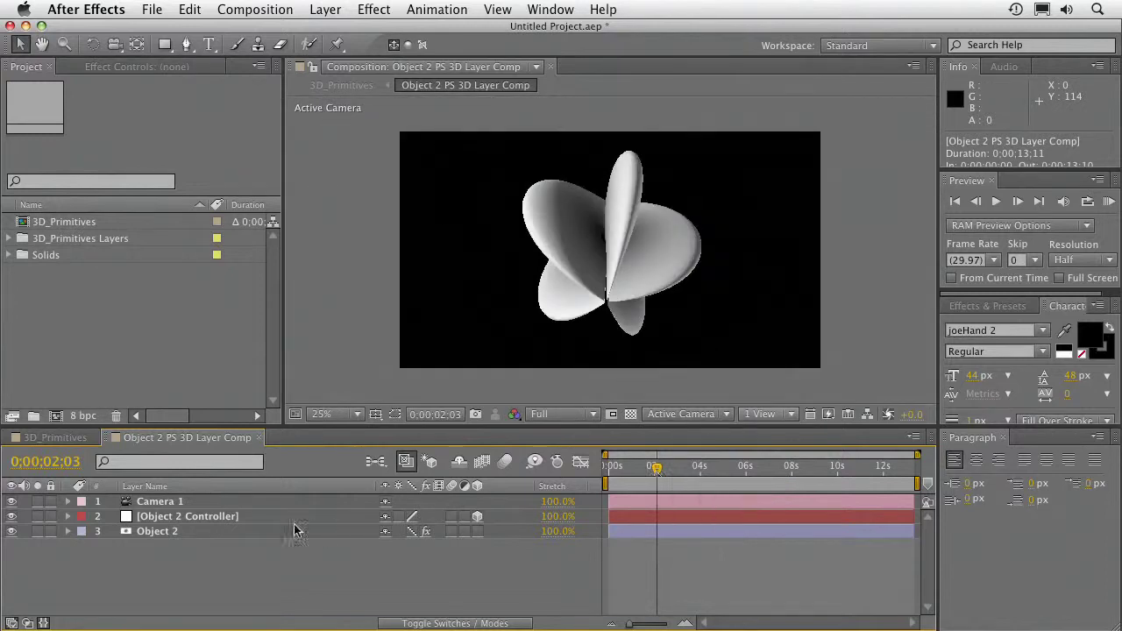
{"action": "left_click", "coordinate": [186, 517]}
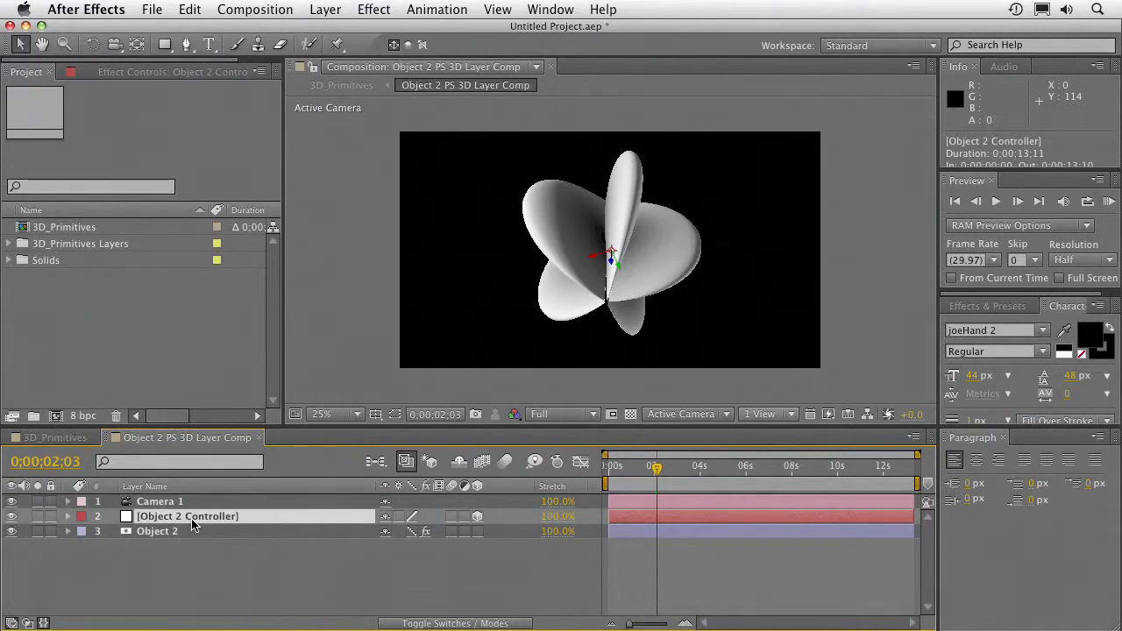
{"action": "left_click", "coordinate": [69, 516]}
Rotate the Object 2 Controller to X Rotation 196° and Y Rotation 356°, then review its Material Options.
{"action": "left_click", "coordinate": [83, 531]}
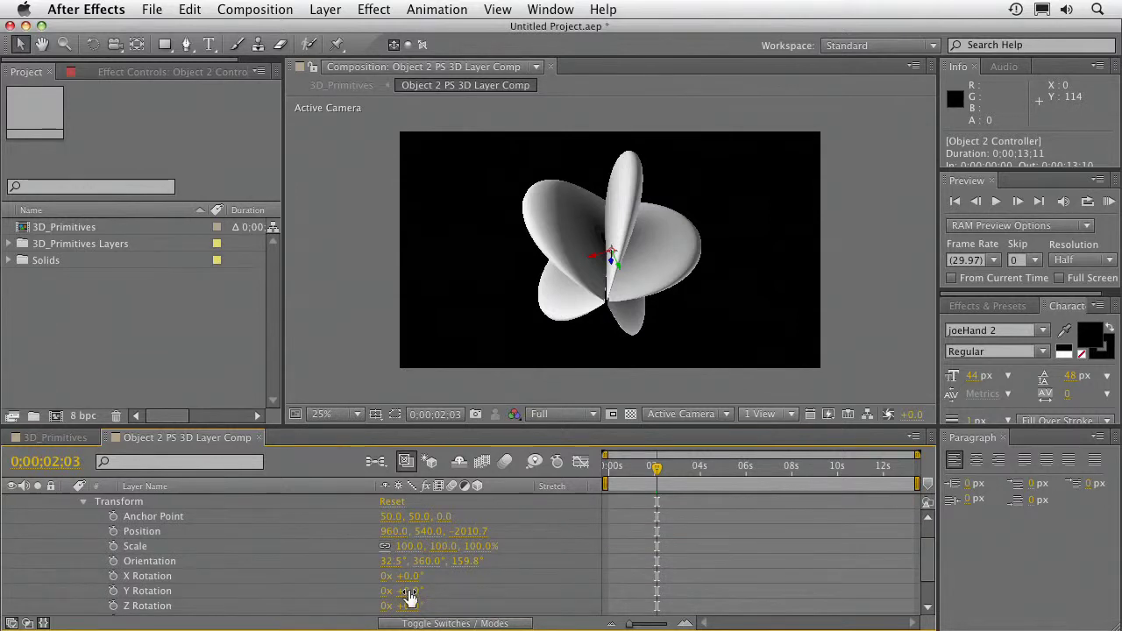
{"action": "left_click_drag", "start_coordinate": [408, 593], "coordinate": [558, 582]}
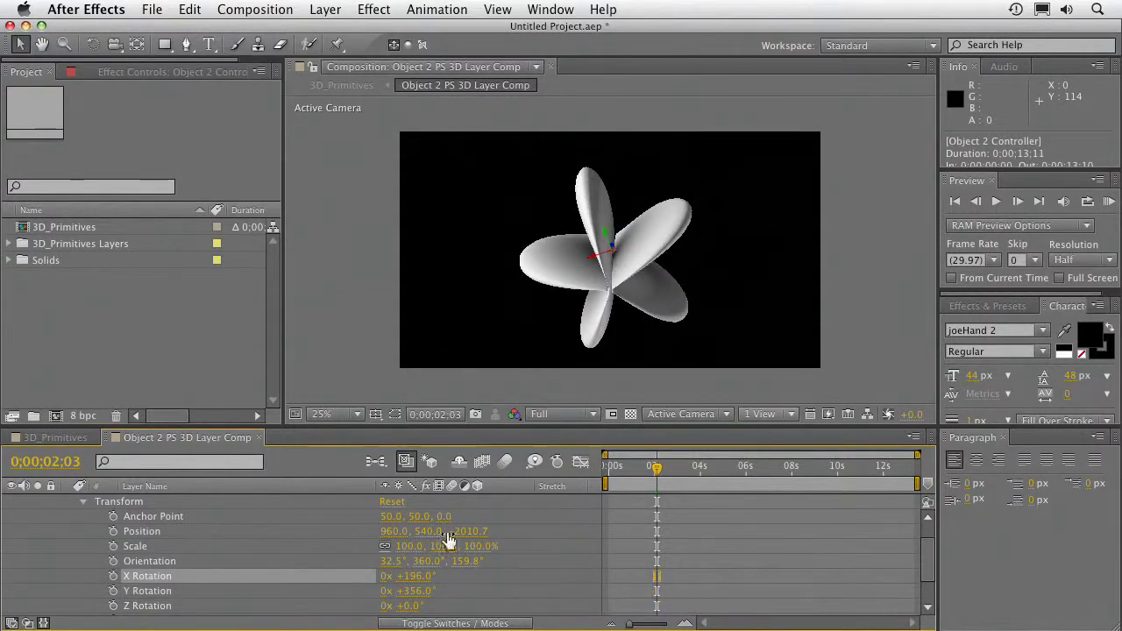
{"action": "scroll", "coordinate": [392, 596], "scroll_direction": "down", "scroll_amount": 3}
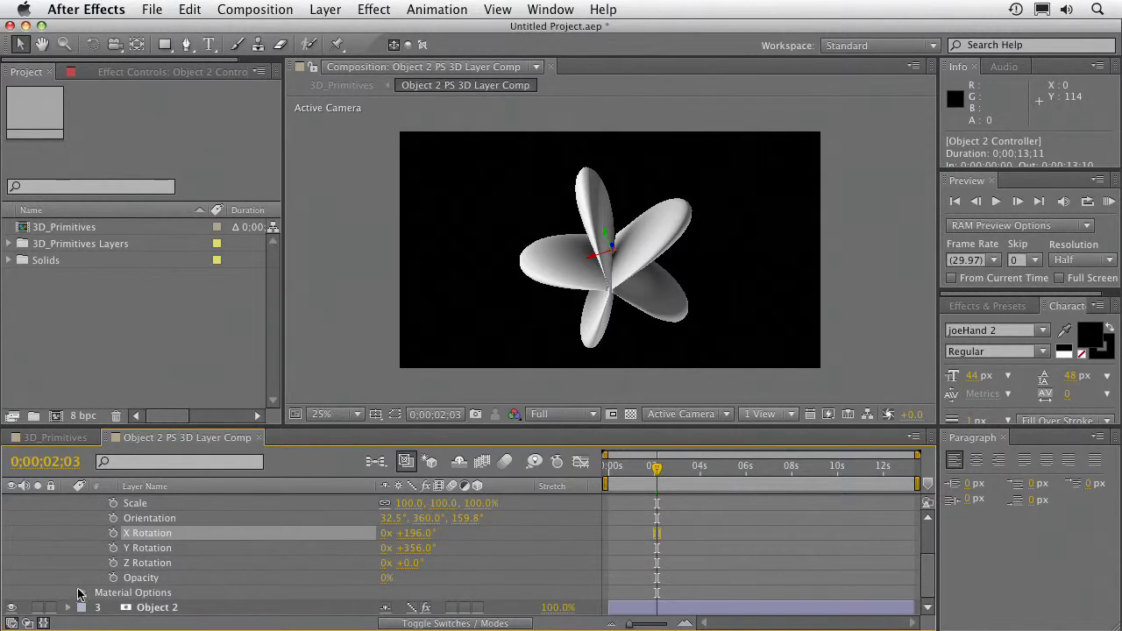
{"action": "left_click", "coordinate": [85, 593]}
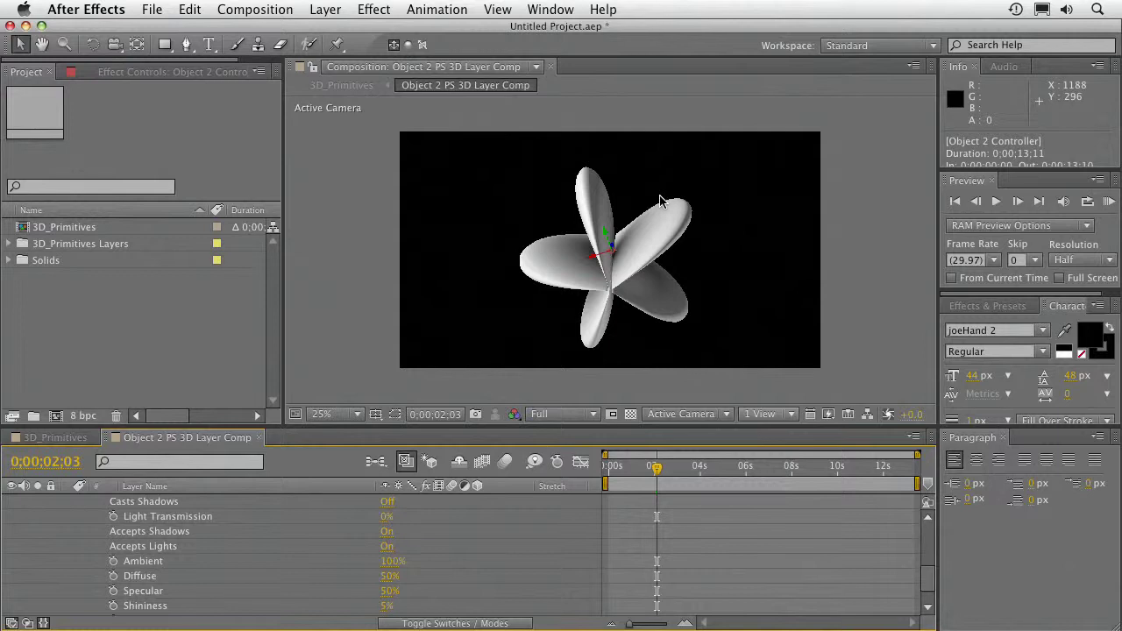
{"action": "scroll", "coordinate": [447, 518], "scroll_direction": "up", "scroll_amount": 10}
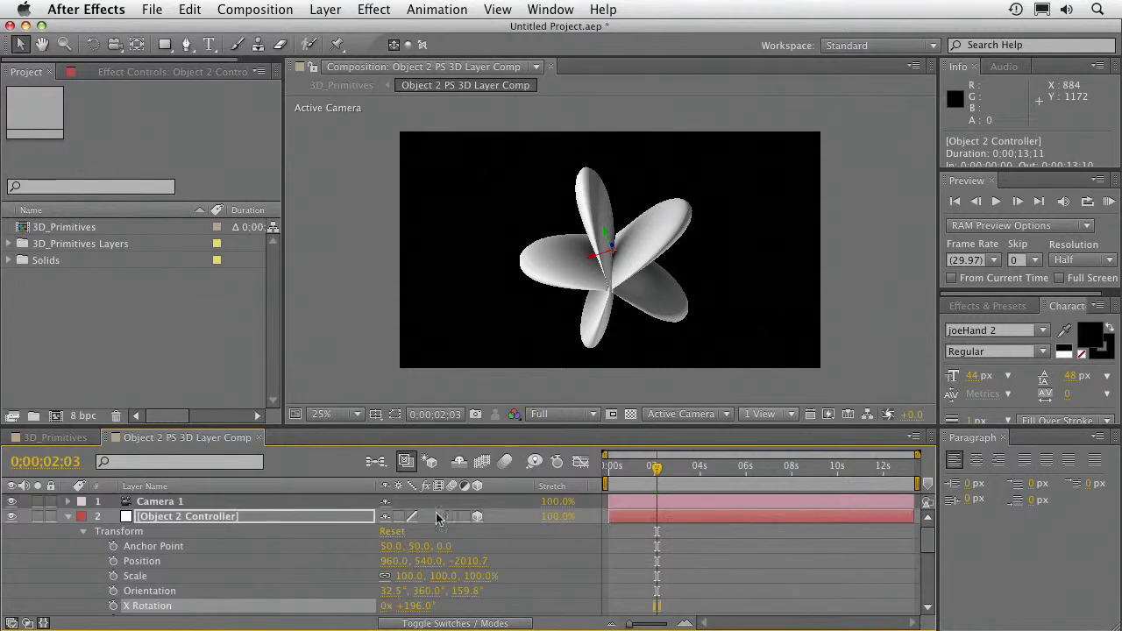
Test a Camera 1 Z Position change, then undo it to keep Position 960, 540, -2015.3.
{"action": "left_click", "coordinate": [68, 501]}
{"action": "left_click", "coordinate": [83, 517]}
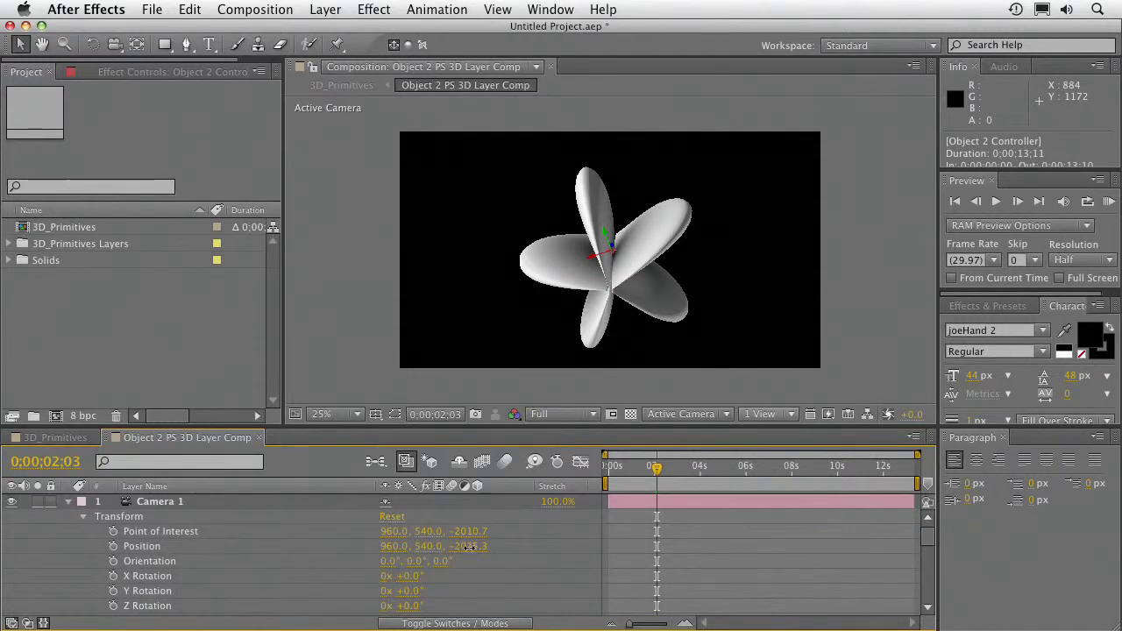
{"action": "left_click_drag", "start_coordinate": [471, 546], "coordinate": [436, 559]}
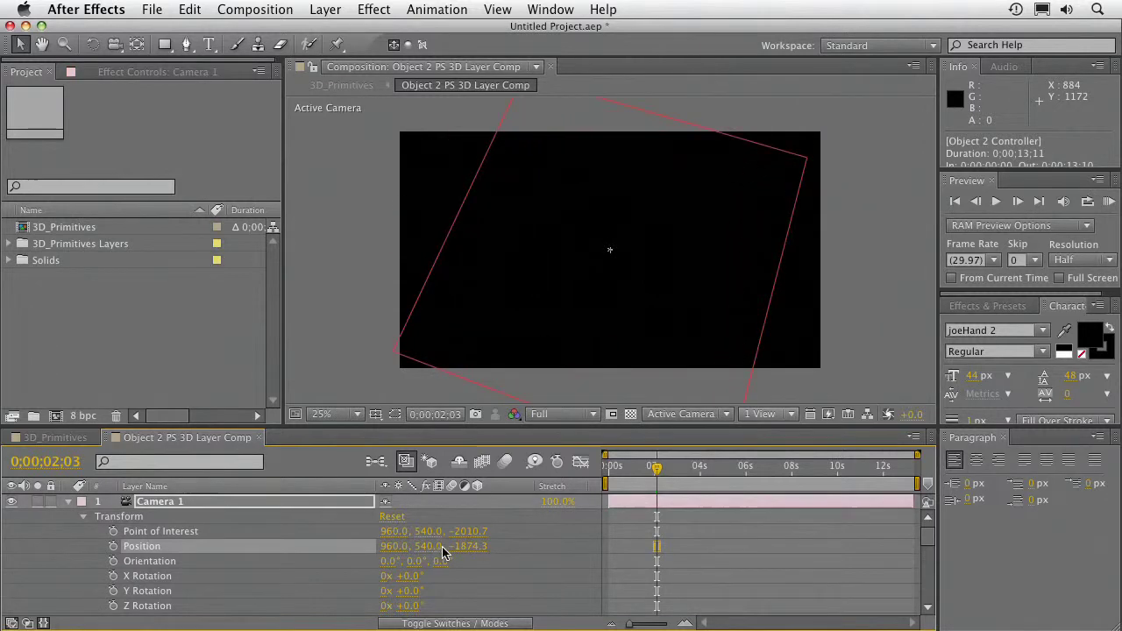
{"action": "key", "text": "super+z"}
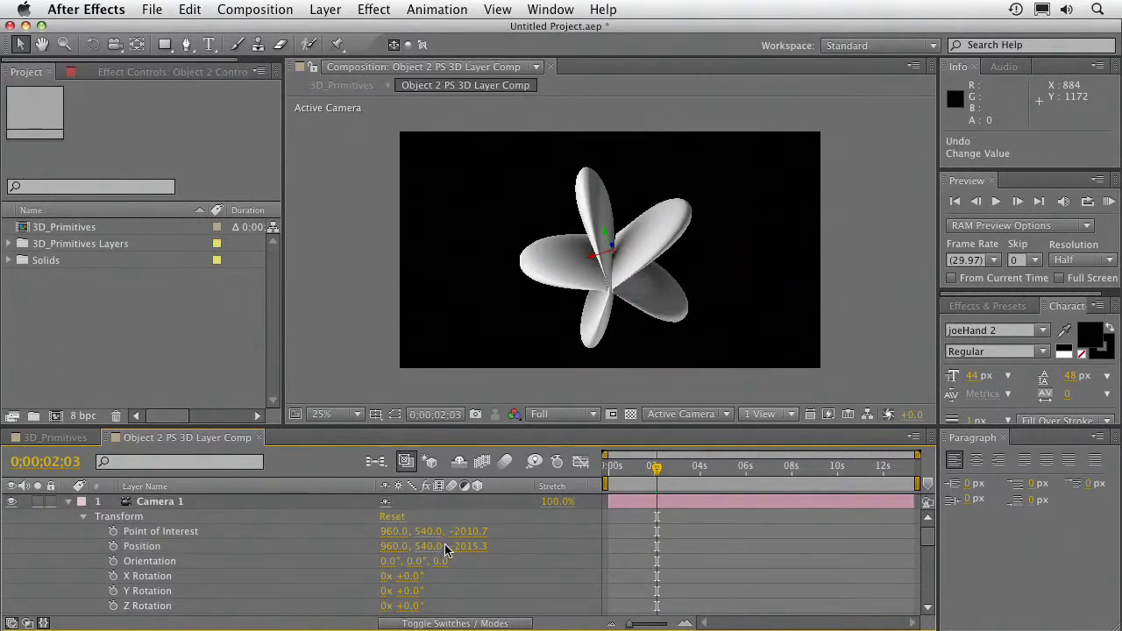